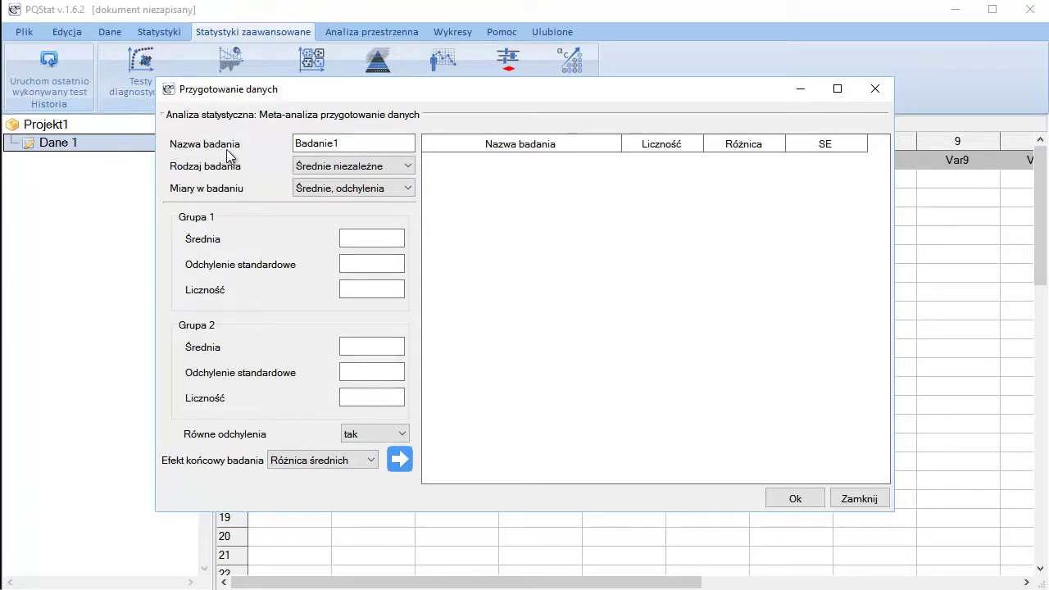
# Keep Średnie niezależne as the study type for Badanie1 and select Średnie, odchylenia as its measures.
pyautogui.click(342, 144)
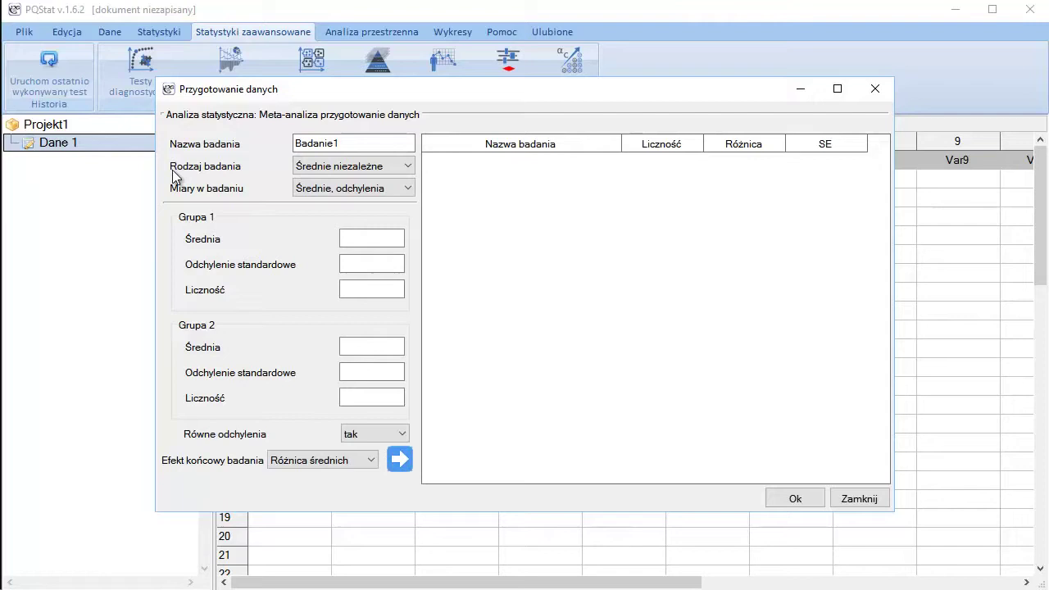
pyautogui.click(339, 172)
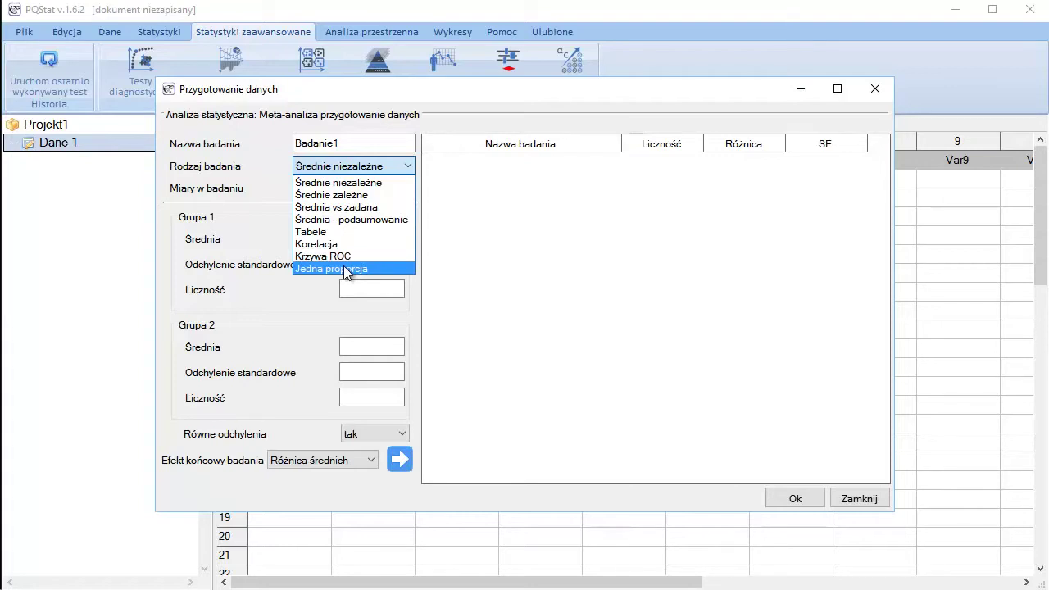
pyautogui.click(341, 167)
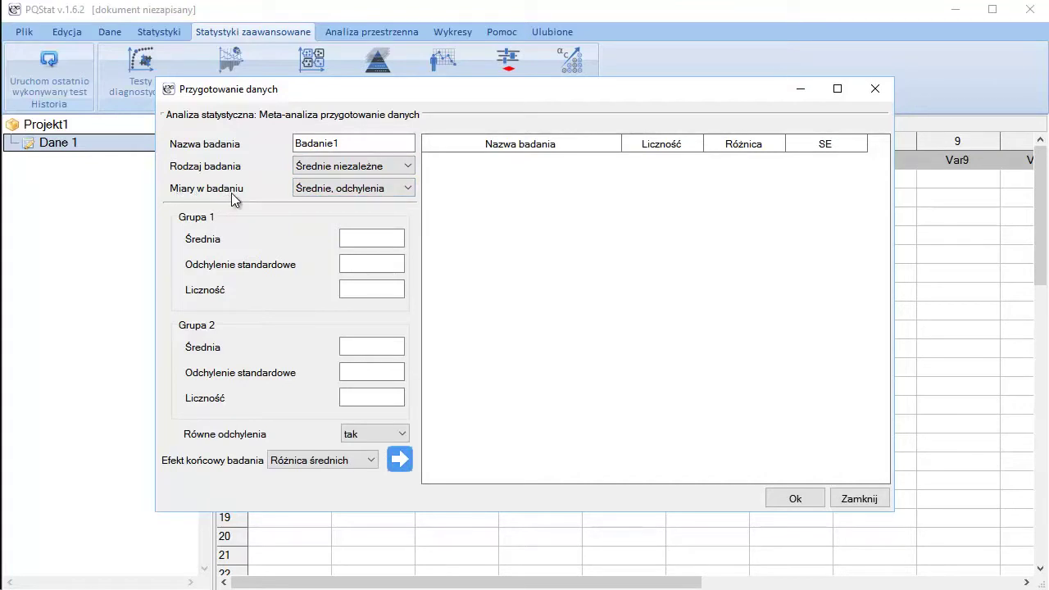
pyautogui.click(331, 190)
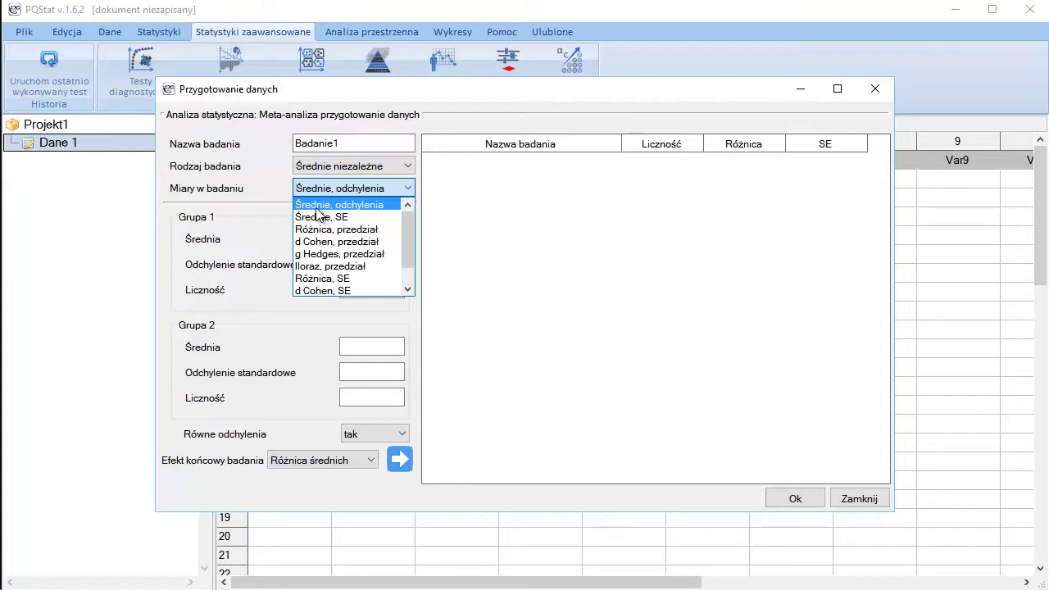
pyautogui.click(336, 205)
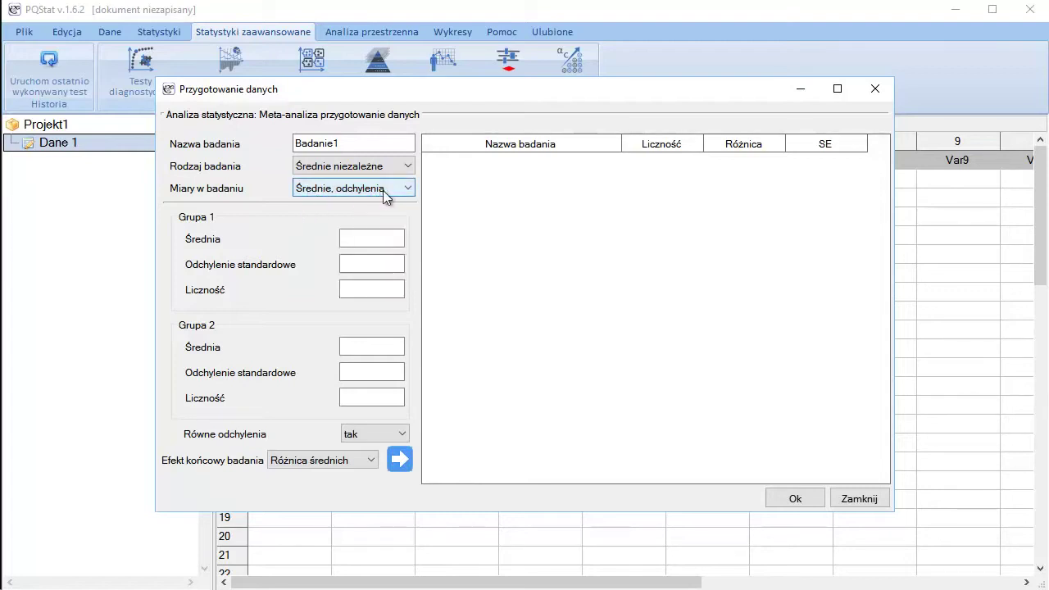
# Enter means of 10 for Grupa 1 and 9 for Grupa 2, with a standard deviation of 2 in both groups.
pyautogui.click(373, 235)
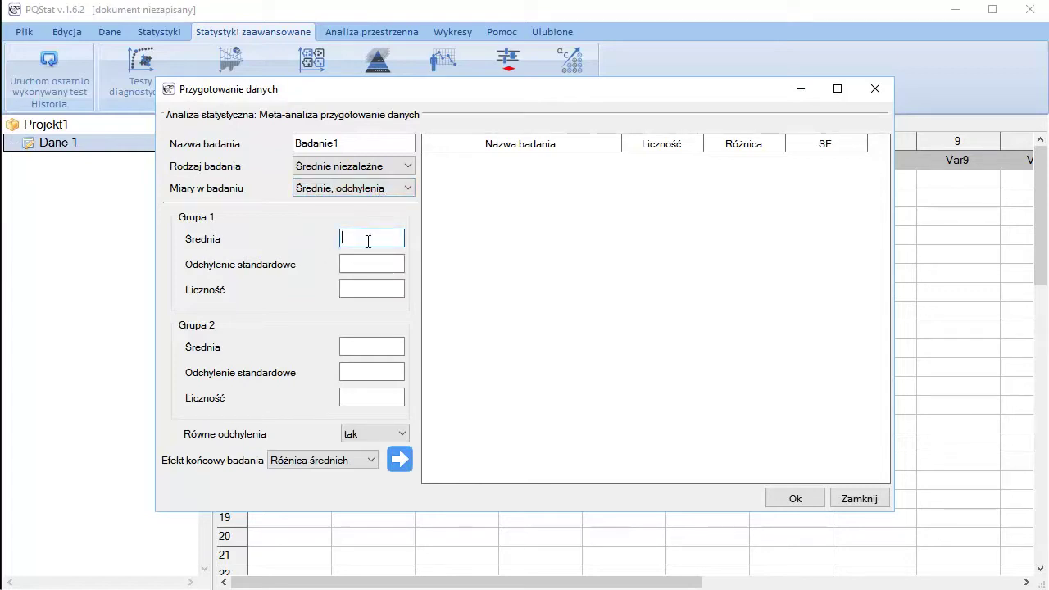
pyautogui.write('10')
pyautogui.click(359, 348)
pyautogui.write('9')
pyautogui.click(348, 264)
pyautogui.write('2')
pyautogui.click(350, 369)
pyautogui.write('2')
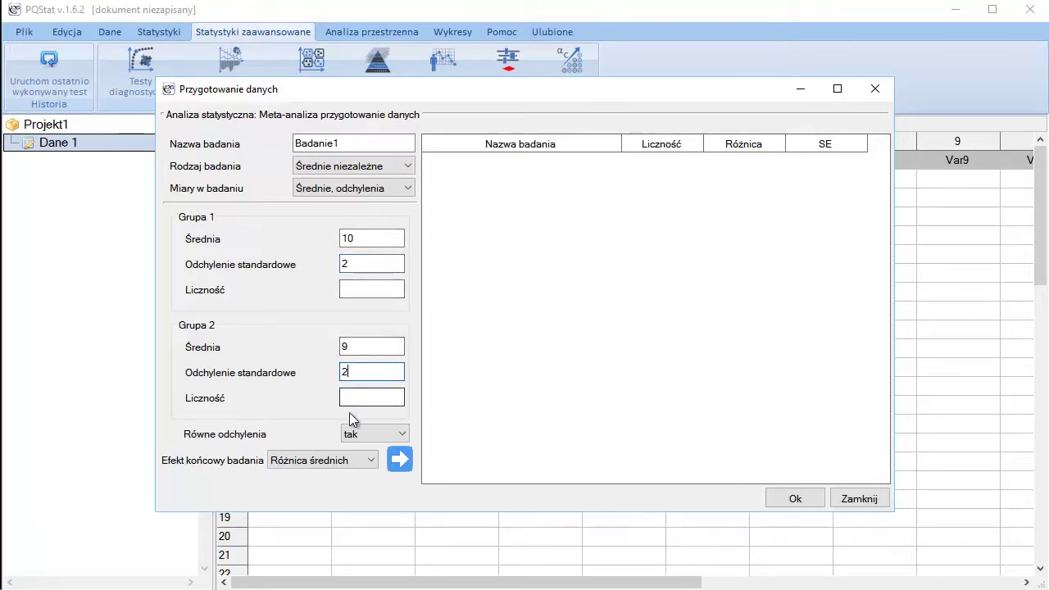
# Set the Grupa 2 standard deviation to 1,9 and the group sizes to 45 for Grupa 1 and 67 for Grupa 2.
pyautogui.doubleClick(344, 371)
pyautogui.write('1,9')
pyautogui.click(372, 398)
pyautogui.write('67')
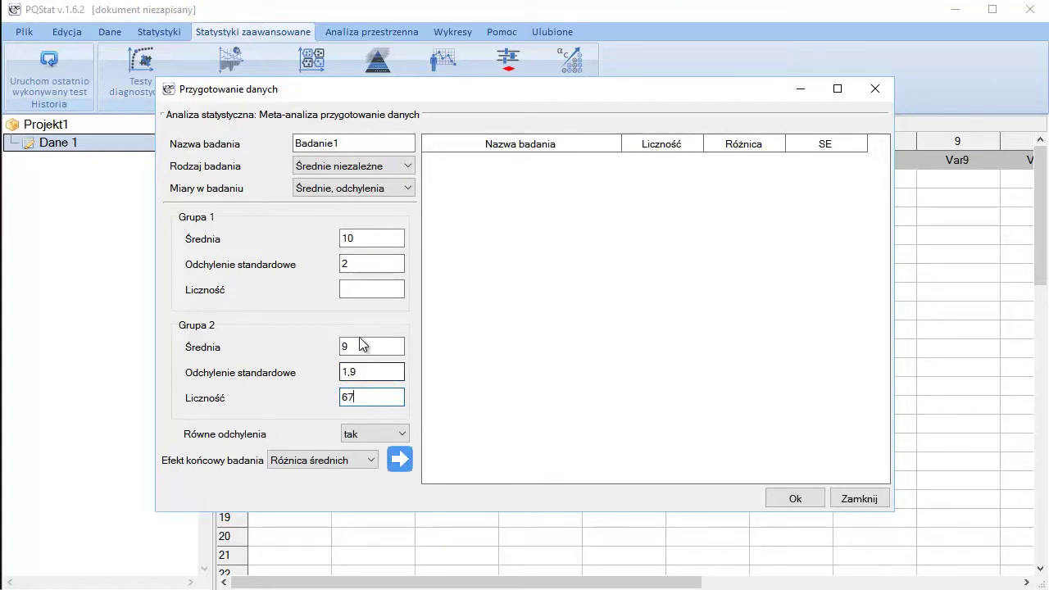
pyautogui.click(349, 289)
pyautogui.write('45')
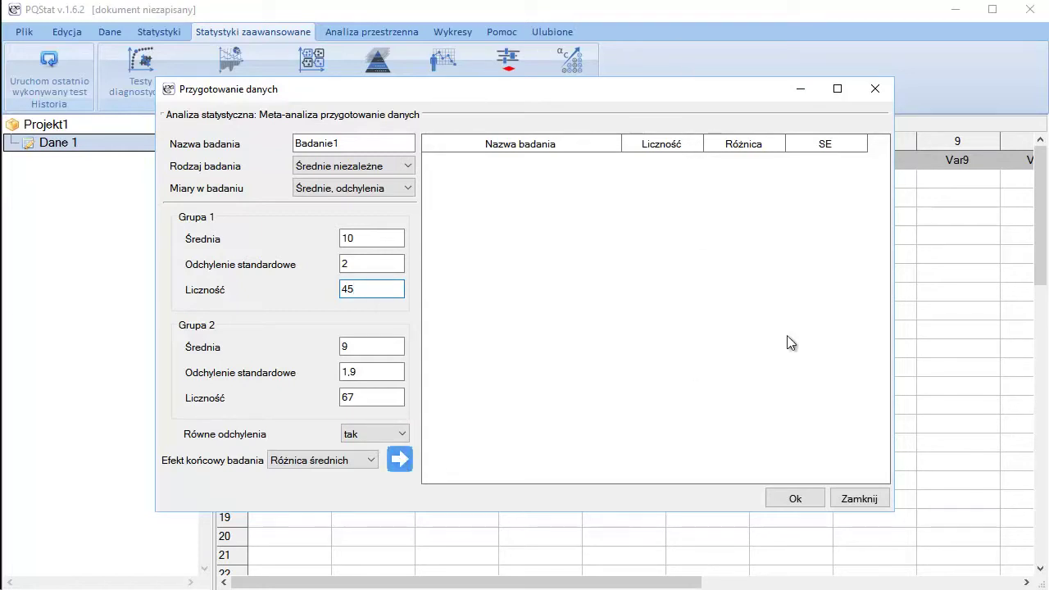
# Choose Różnica średnich as the final study effect and add Badanie1 to the study list.
pyautogui.click(303, 463)
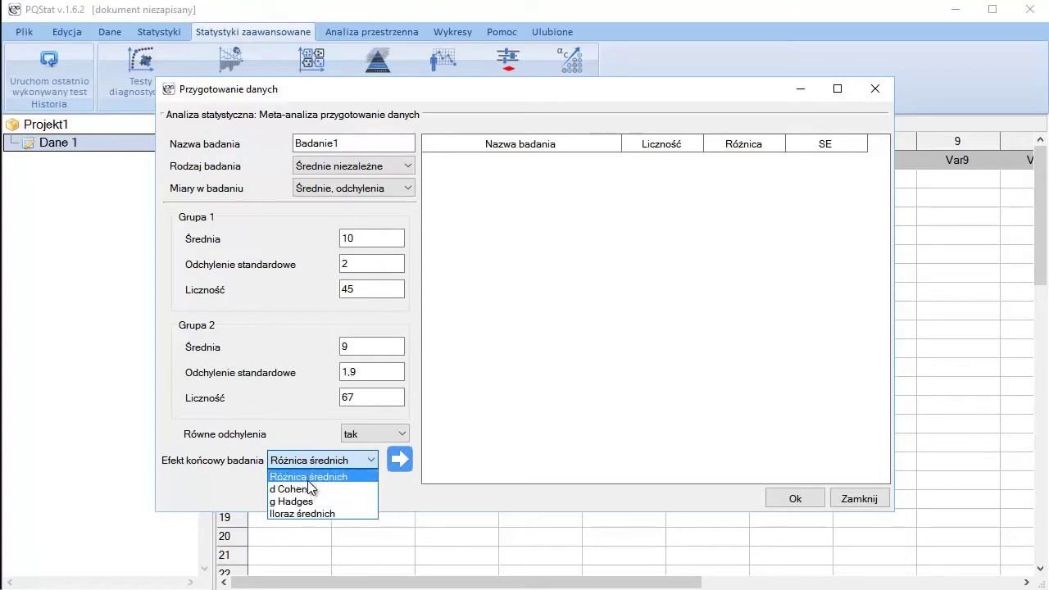
pyautogui.click(305, 477)
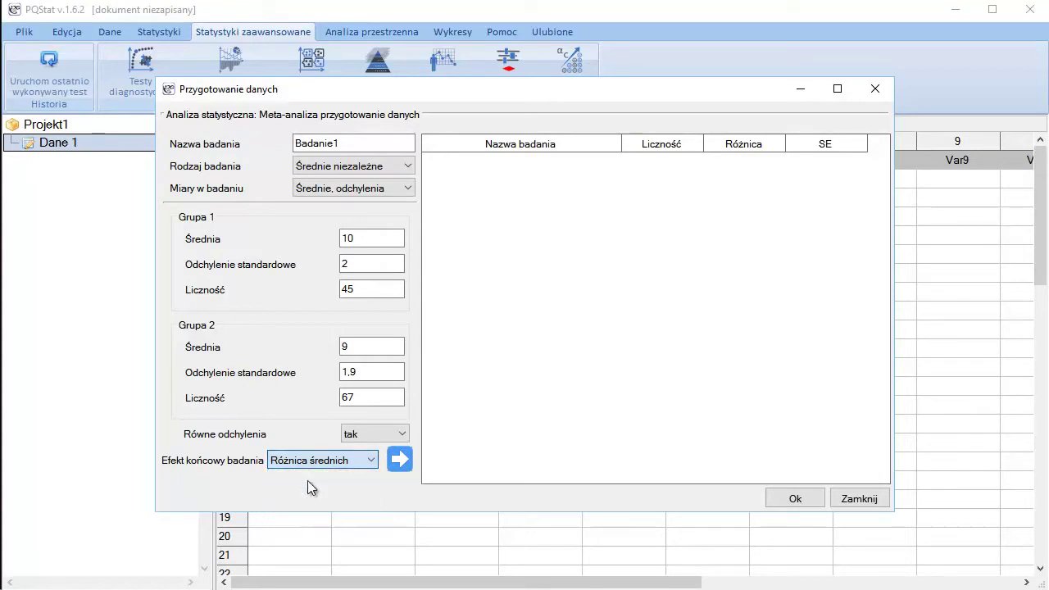
pyautogui.click(400, 462)
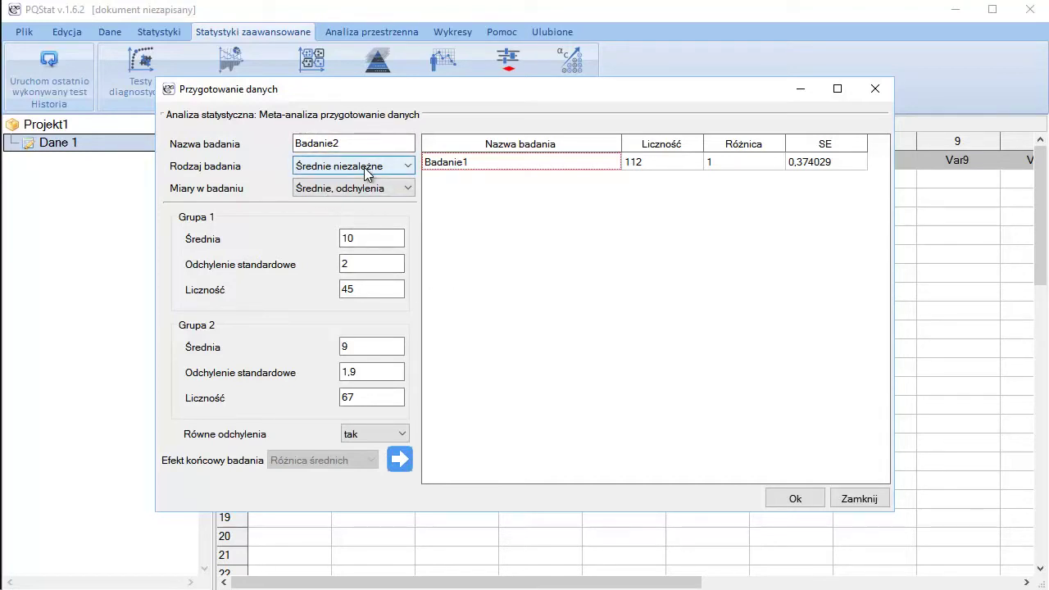
# Add Badanie2 to the study list using the Różnica, SE measures, with a difference of 1,5, size 80 and SE 0,2.
pyautogui.click(328, 192)
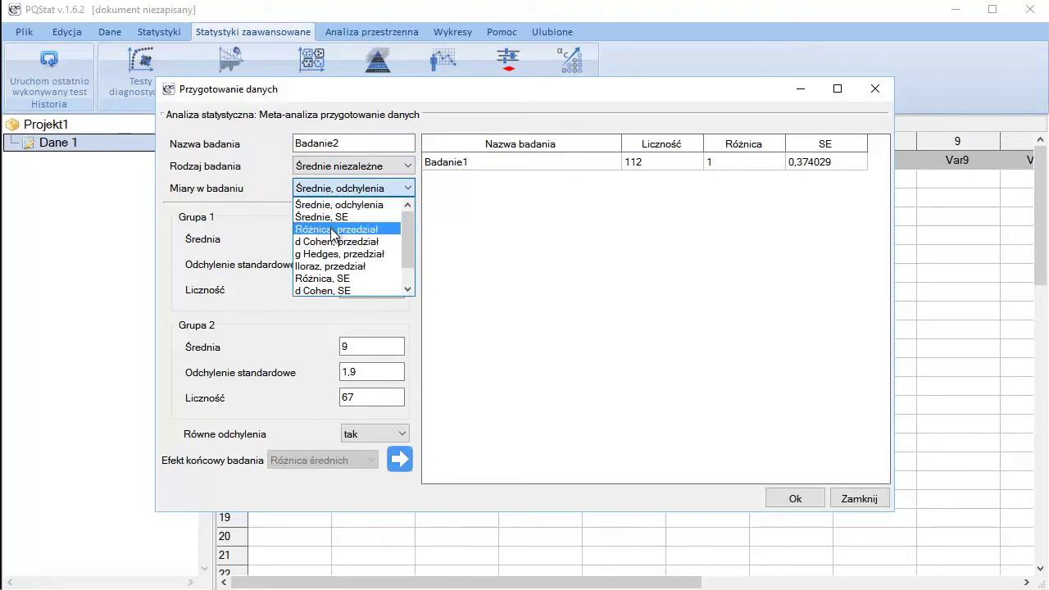
pyautogui.click(342, 281)
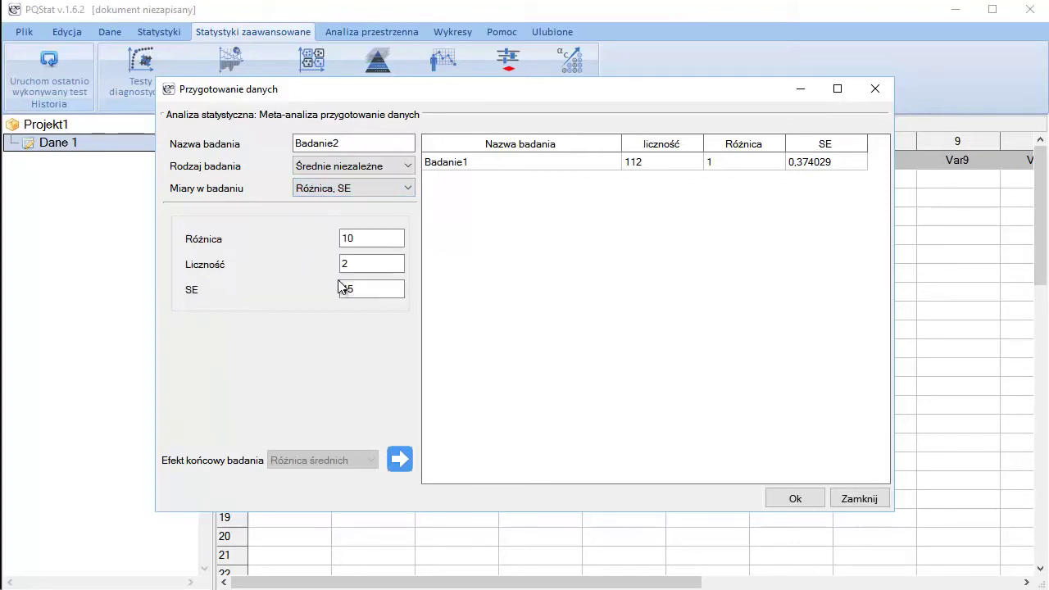
pyautogui.click(360, 238)
pyautogui.doubleClick(348, 238)
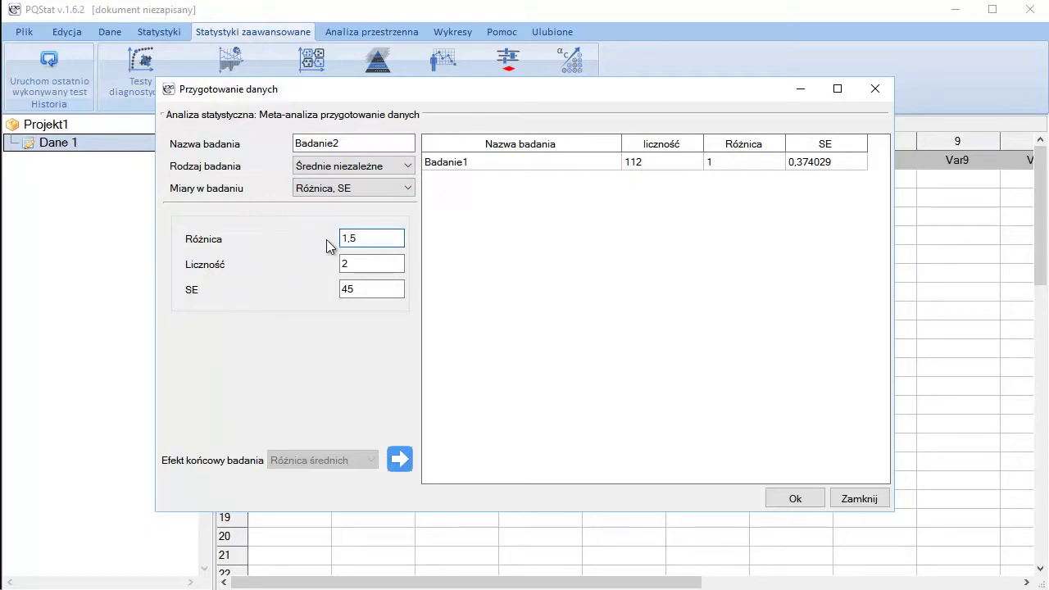
pyautogui.moveTo(363, 287); pyautogui.dragTo(344, 289)
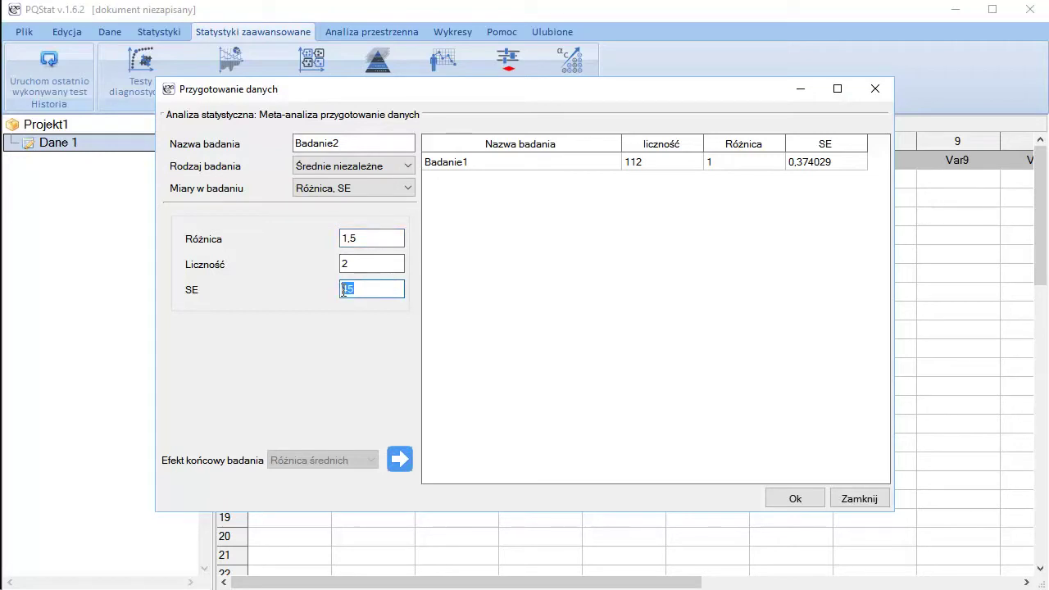
pyautogui.write('0,2')
pyautogui.moveTo(389, 271); pyautogui.dragTo(324, 270)
pyautogui.write('80')
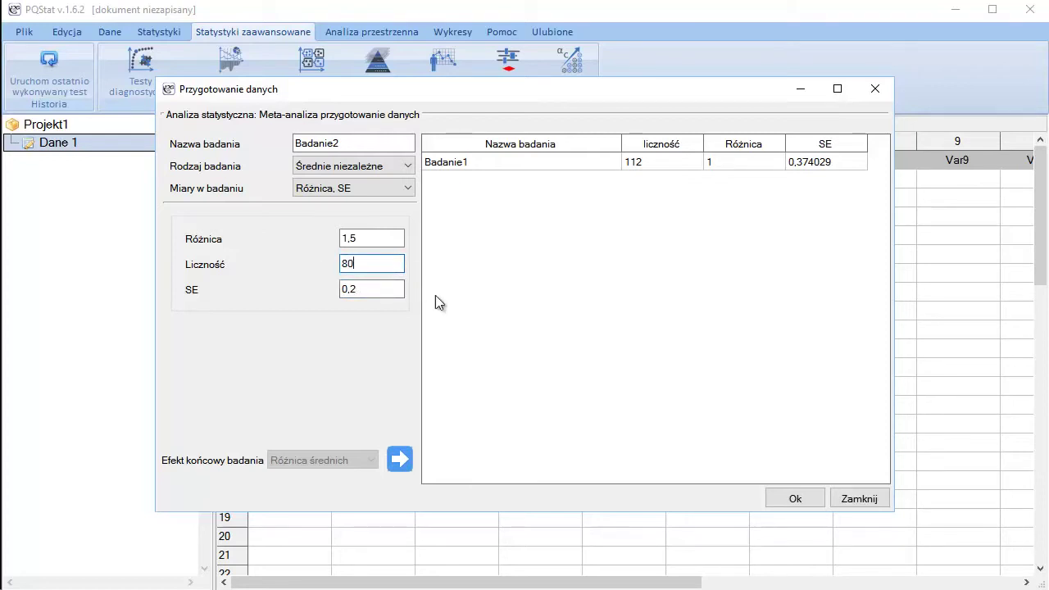
pyautogui.click(393, 466)
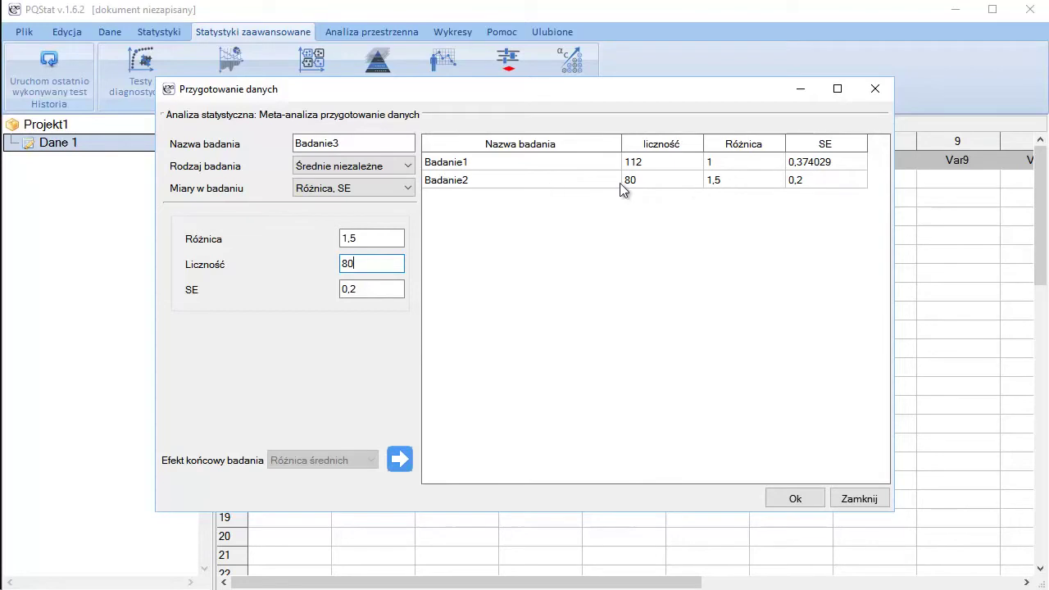
# Switch Badanie3's measures to Średnie, SE and set the means to 11 for Grupa 1 and 10 for Grupa 2.
pyautogui.click(355, 190)
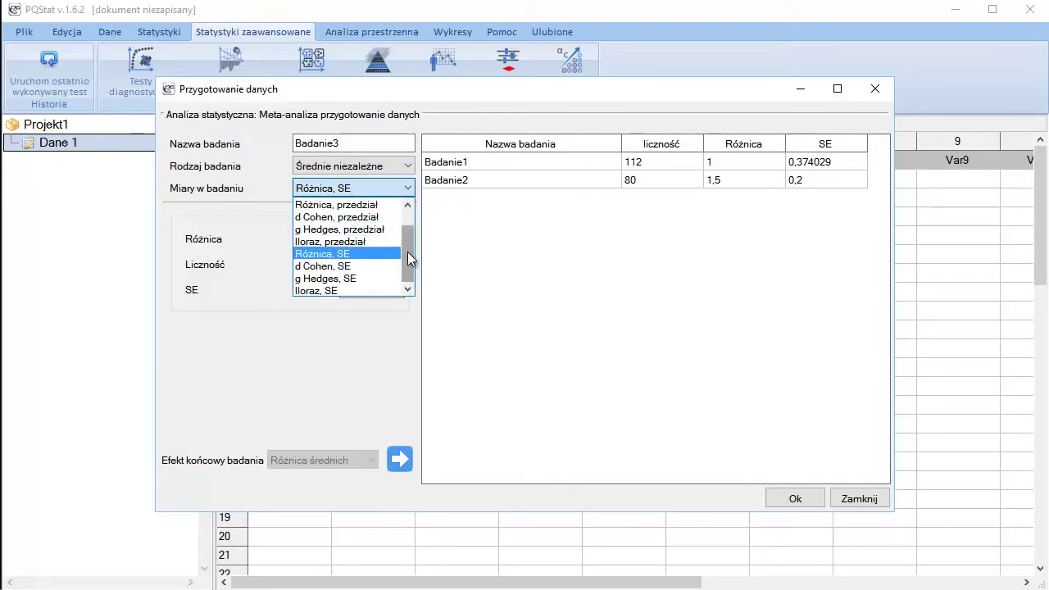
pyautogui.moveTo(408, 258); pyautogui.dragTo(408, 220)
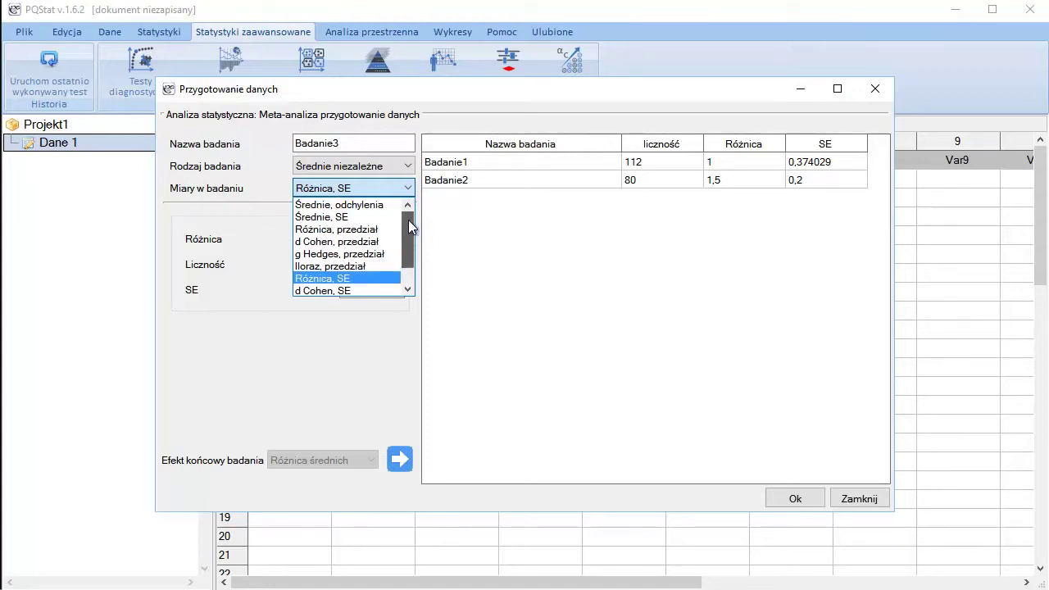
pyautogui.click(348, 219)
pyautogui.moveTo(374, 237); pyautogui.dragTo(309, 240)
pyautogui.write('11')
pyautogui.moveTo(361, 347); pyautogui.dragTo(343, 348)
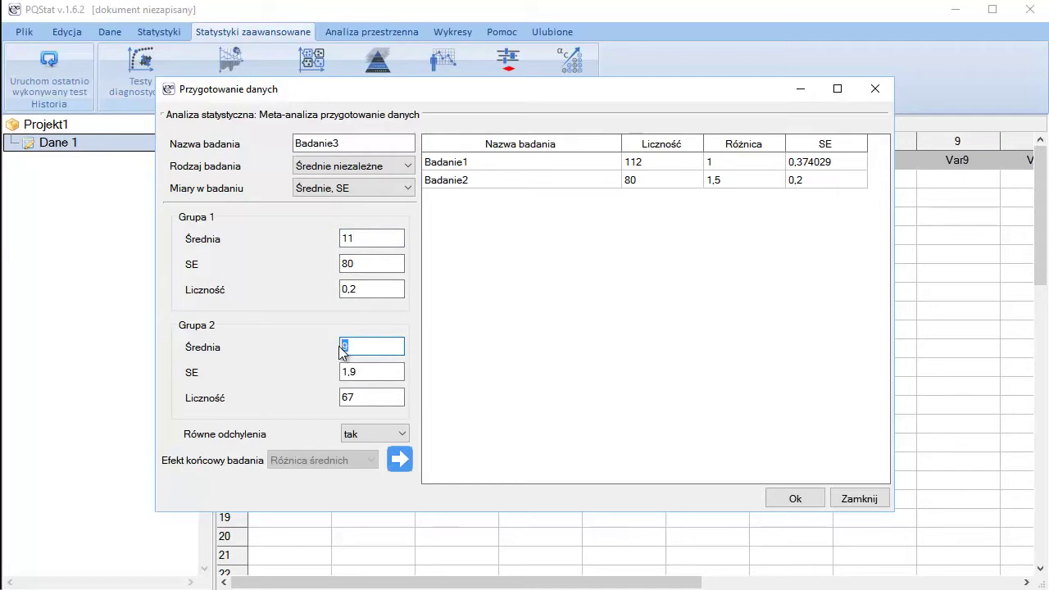
pyautogui.write('10')
# Set the Grupa 1 SE to 1,5 and its size to 89 for Badanie3.
pyautogui.moveTo(359, 265); pyautogui.dragTo(326, 264)
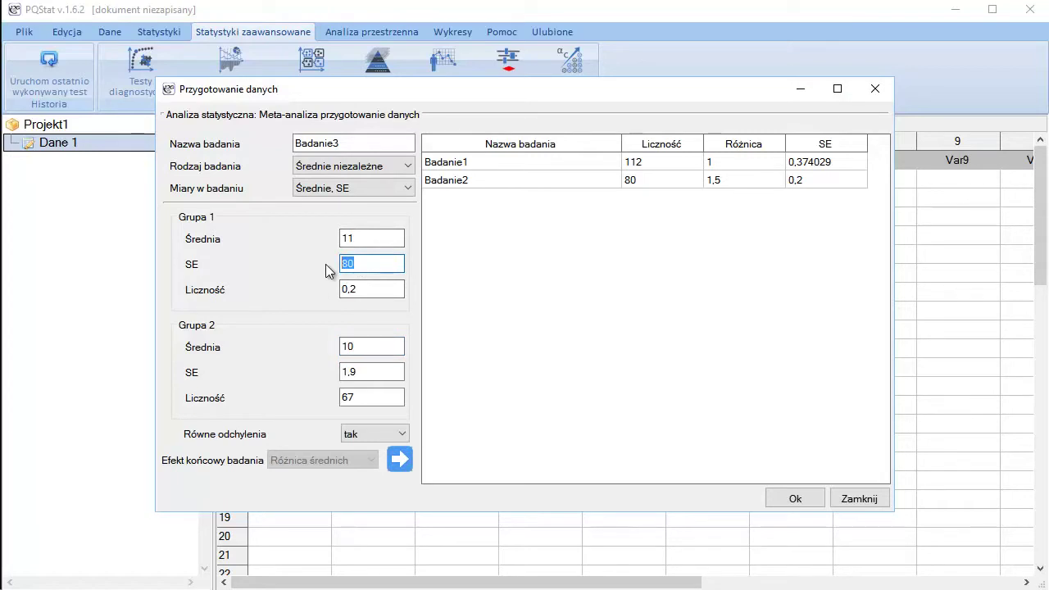
pyautogui.write('1,5')
pyautogui.moveTo(360, 289); pyautogui.dragTo(316, 289)
pyautogui.write('8')
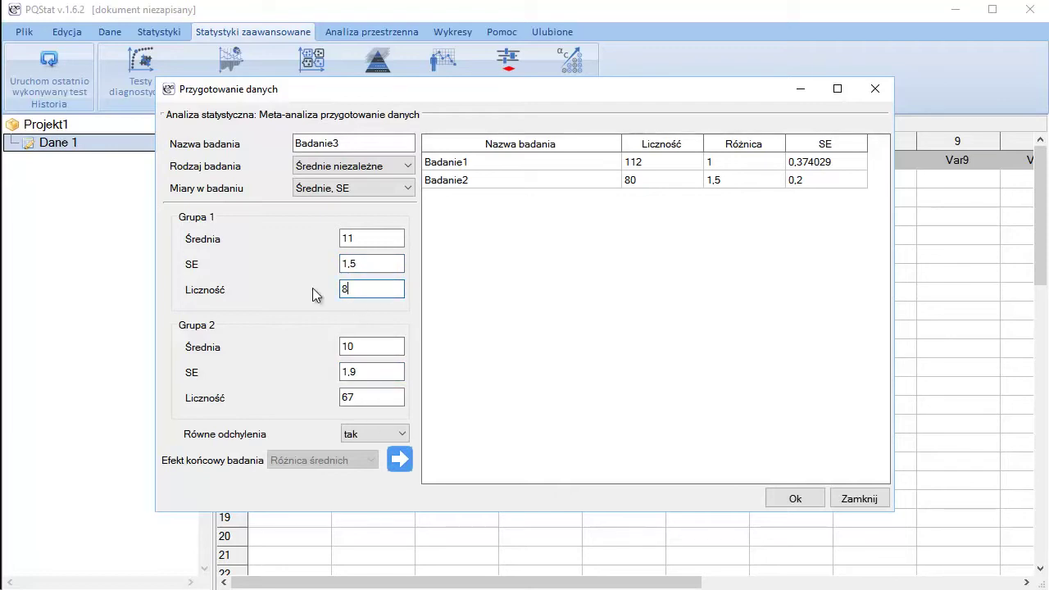
pyautogui.write('9')
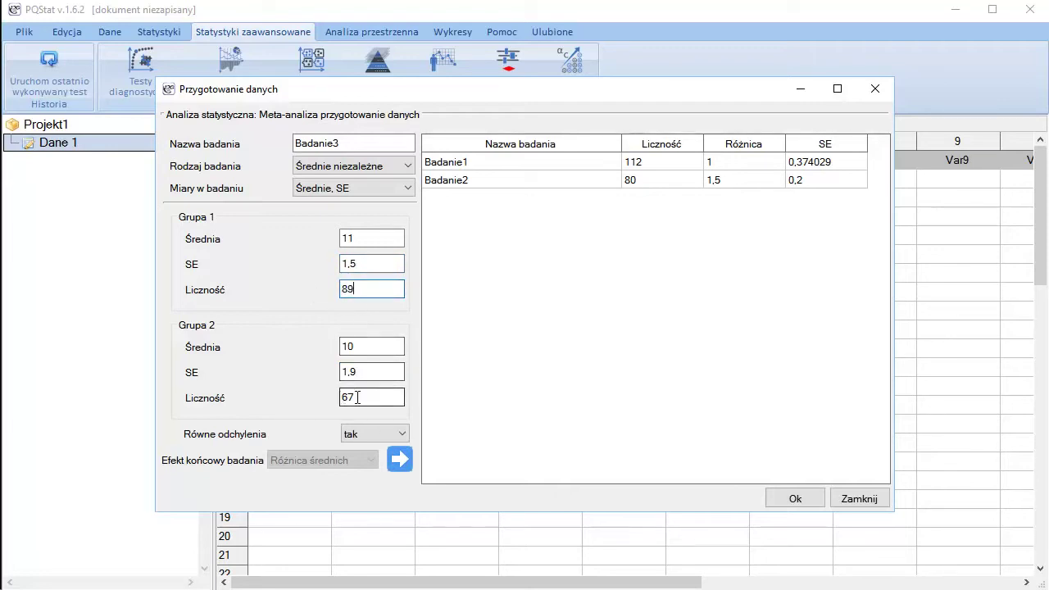
# Add Badanie3 with Równe odchylenia set to nie, and output the prepared study list to a data sheet.
pyautogui.click(358, 437)
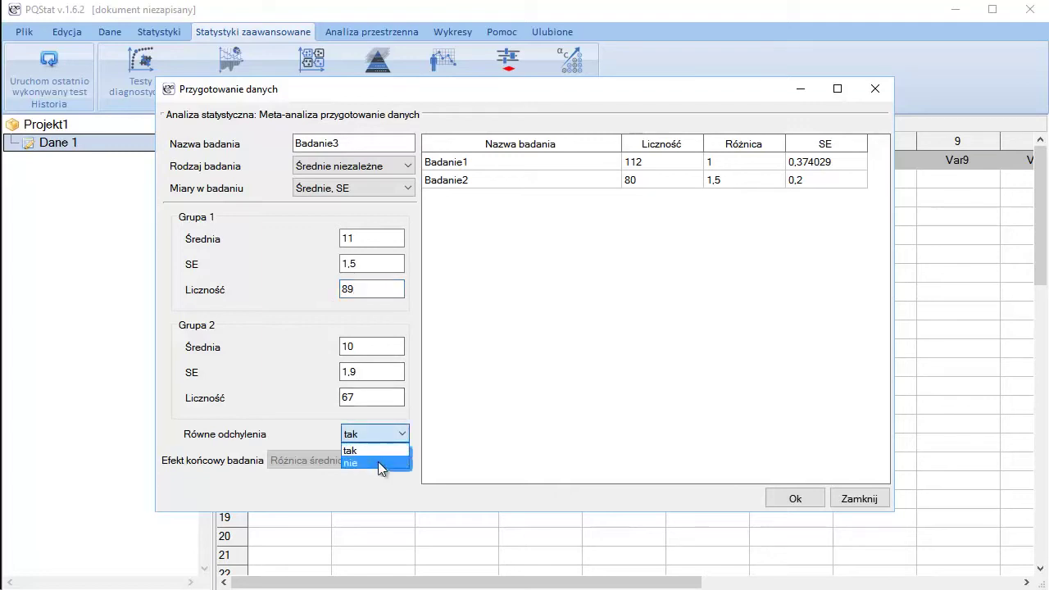
pyautogui.click(376, 465)
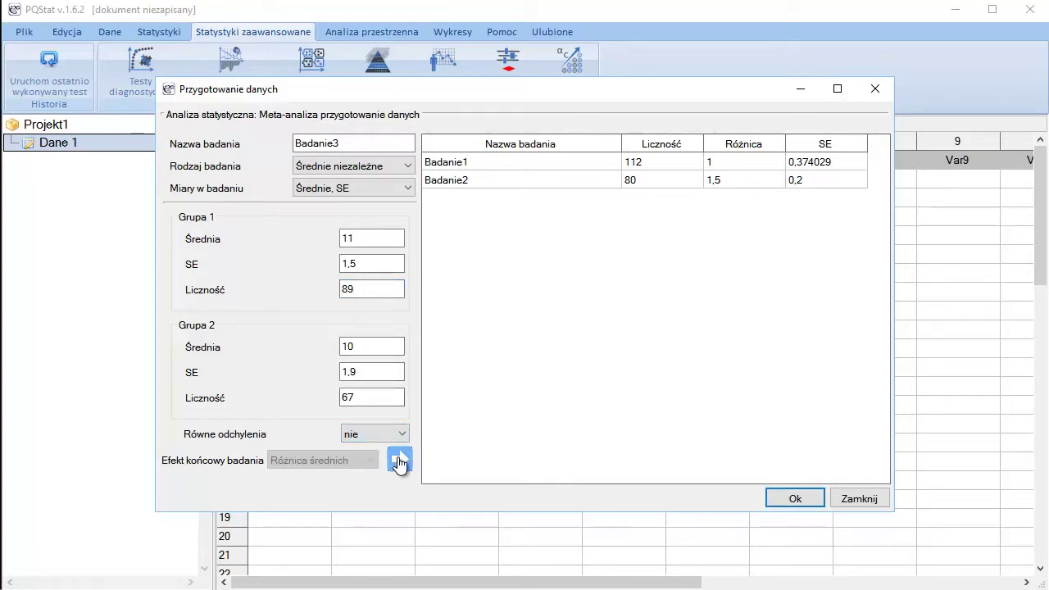
pyautogui.click(399, 462)
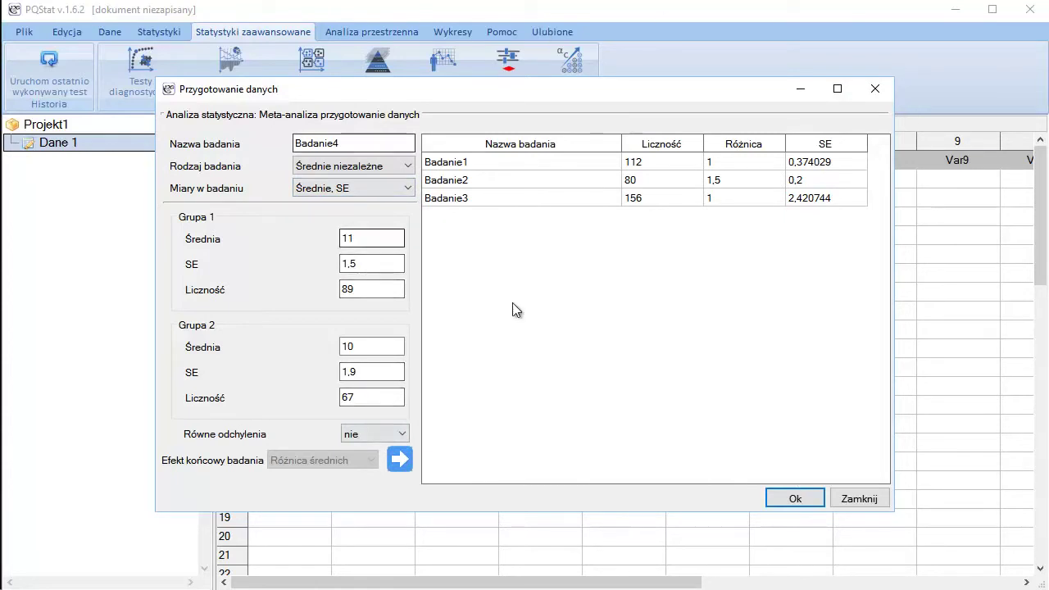
pyautogui.click(793, 499)
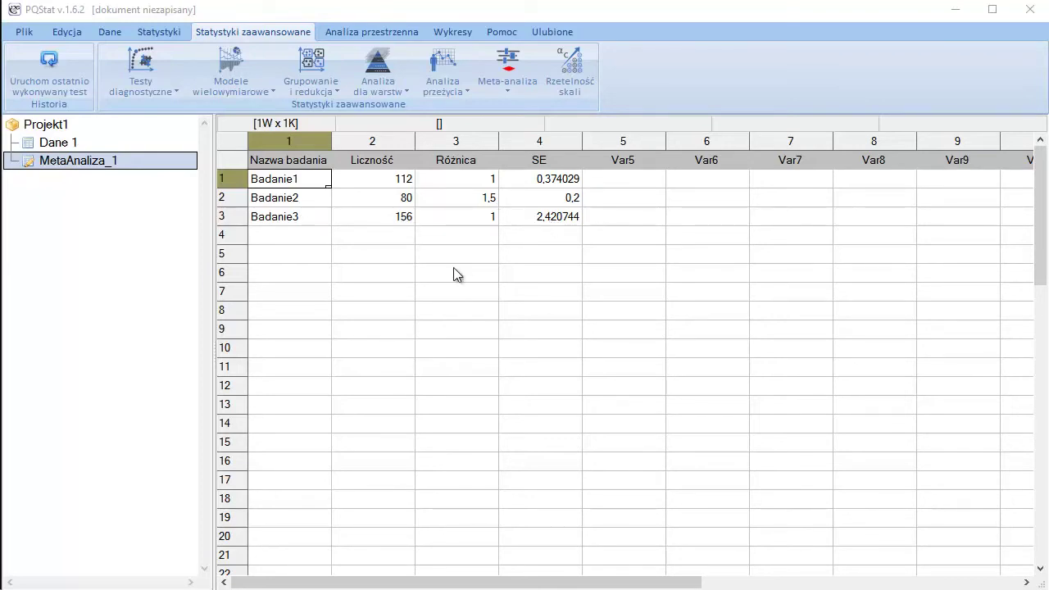
# Start a new meta-analysis data preparation with study type Tabele and Tabela 2x2 as the measure.
pyautogui.click(505, 92)
pyautogui.click(512, 115)
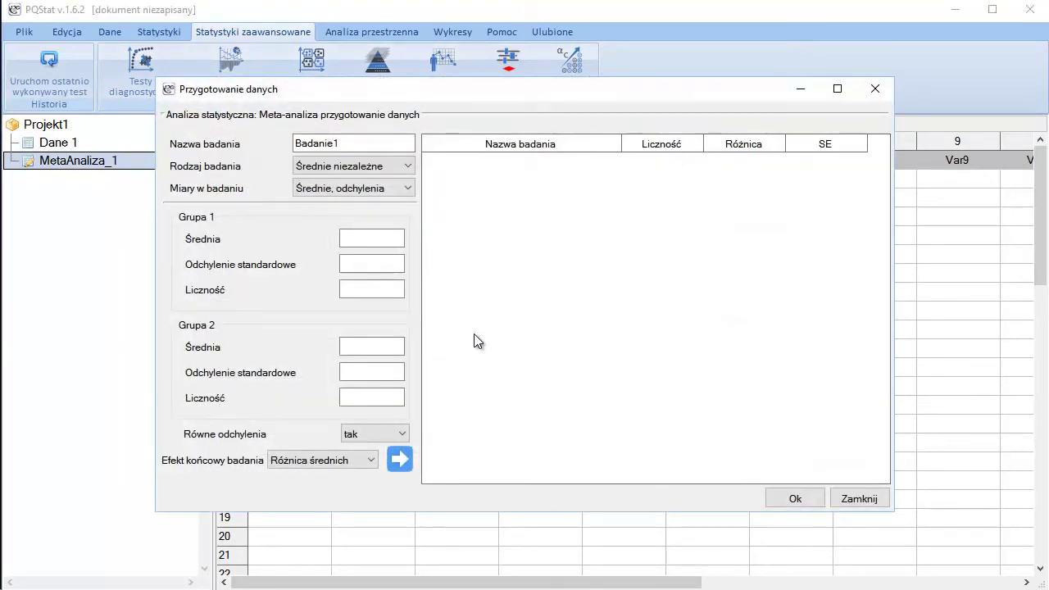
pyautogui.click(319, 168)
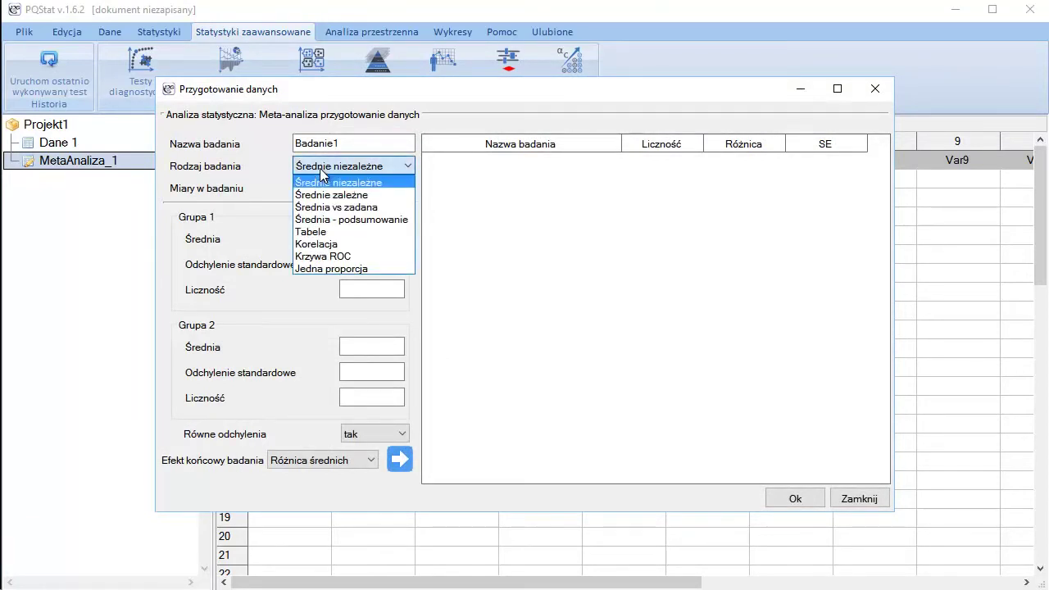
pyautogui.click(334, 232)
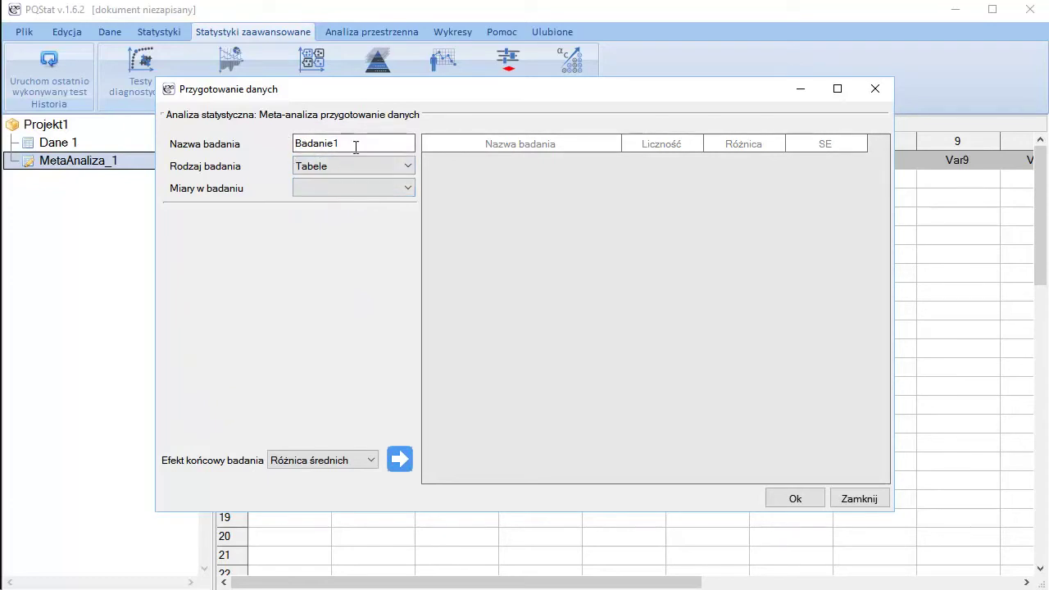
pyautogui.click(321, 189)
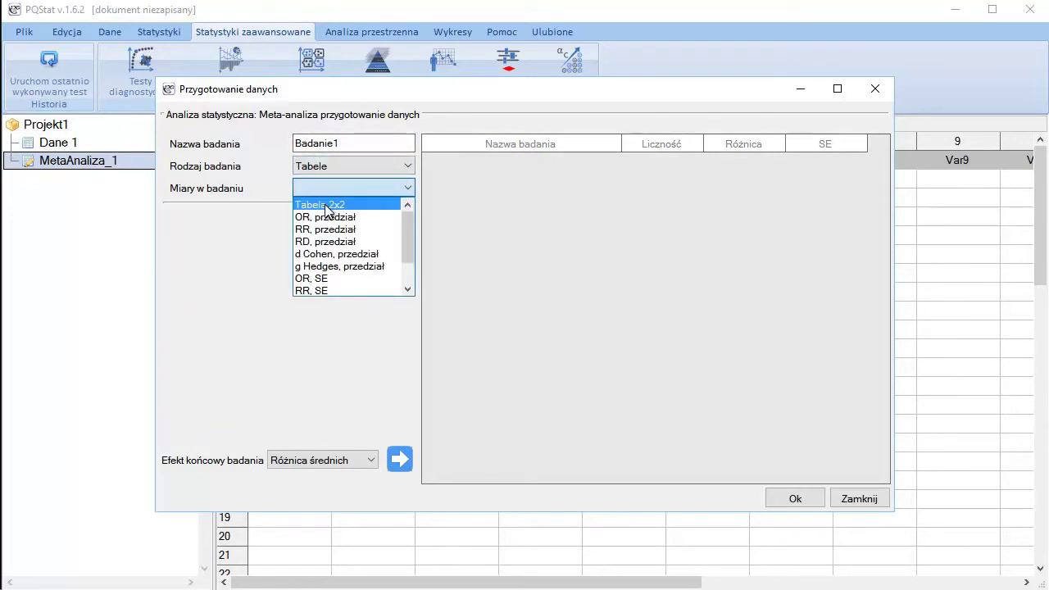
pyautogui.click(325, 206)
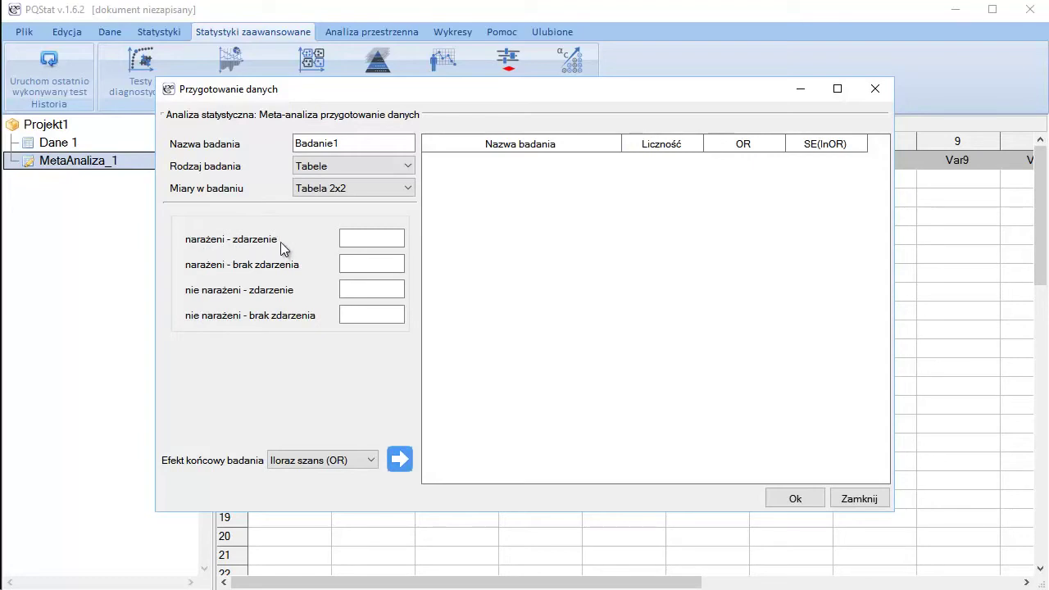
# Enter Badanie1's 2x2 table counts: exposed 40 with and 35 without the event, unexposed 30 with and 46 without.
pyautogui.click(353, 239)
pyautogui.write('40')
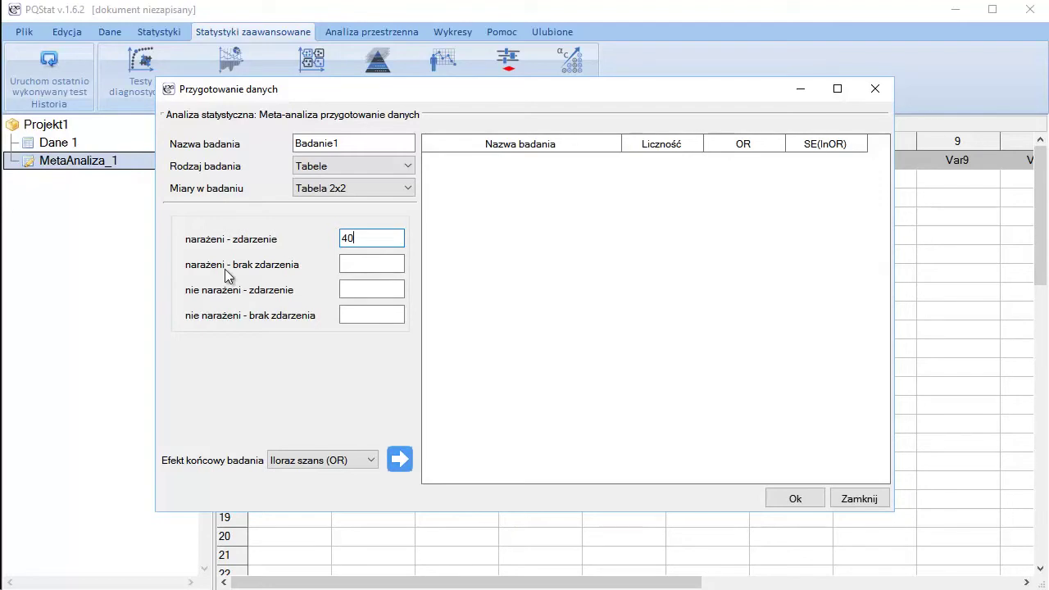
pyautogui.click(353, 266)
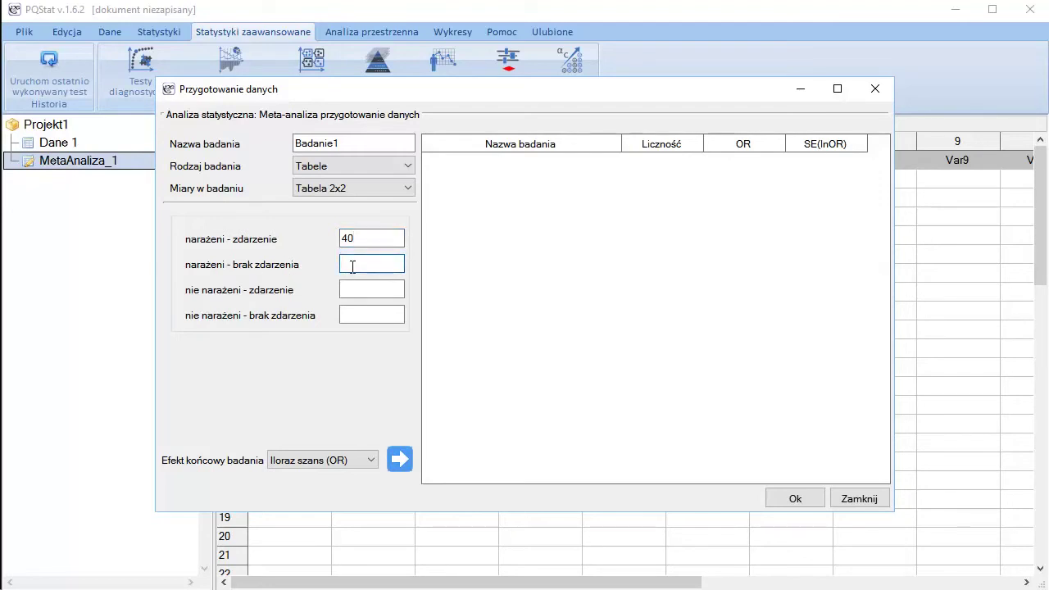
pyautogui.write('35')
pyautogui.click(363, 289)
pyautogui.write('30')
pyautogui.click(358, 313)
pyautogui.write('46')
# Keep Iloraz szans (OR) as the final study effect and add Badanie1 to the study list.
pyautogui.click(298, 462)
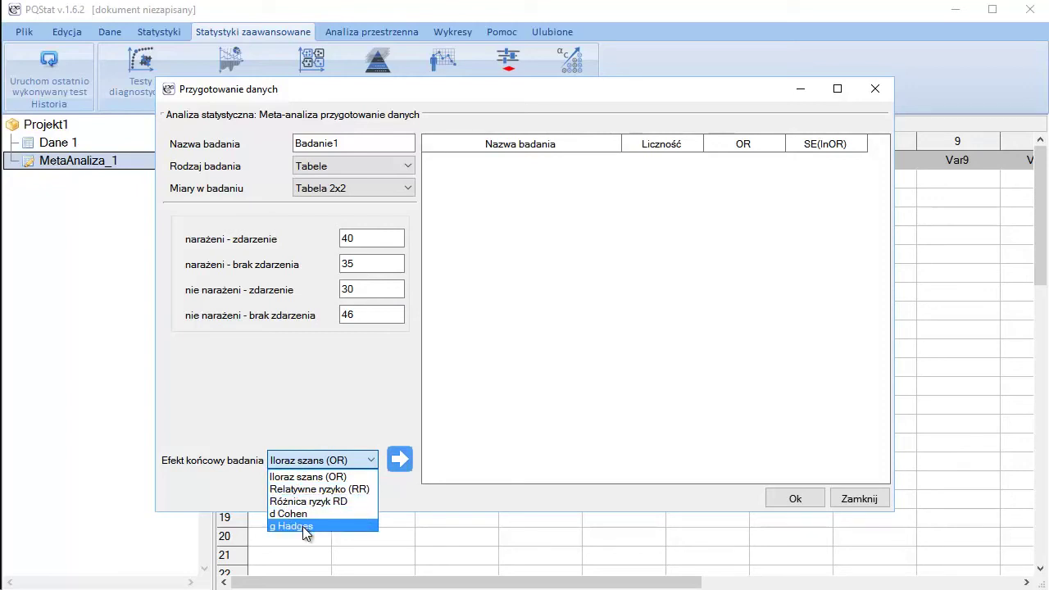
pyautogui.click(325, 384)
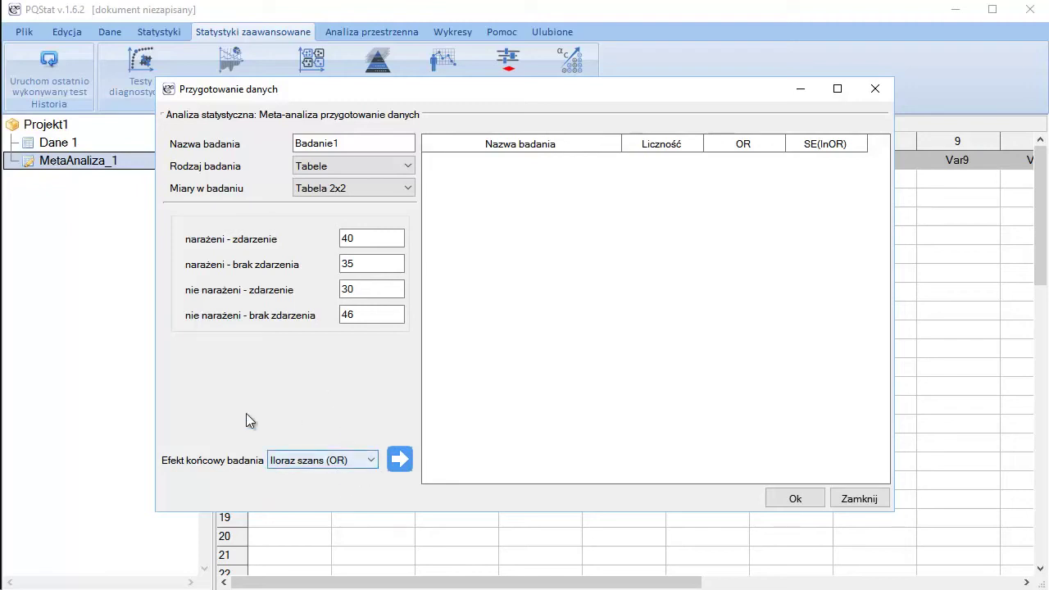
pyautogui.click(400, 464)
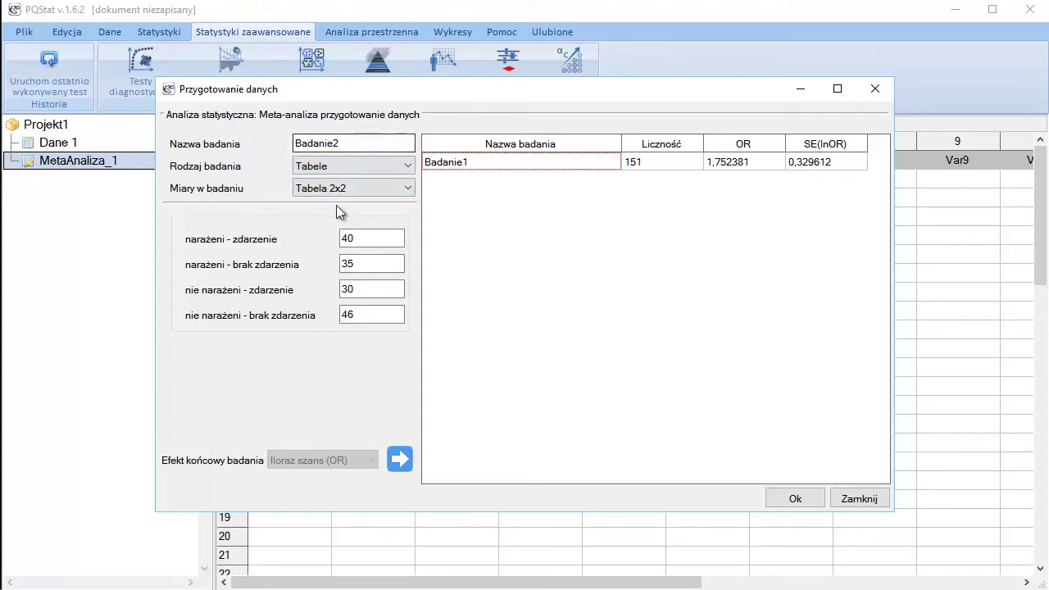
# Switch Badanie2's measures to OR, przedział and set its OR to 0,9.
pyautogui.click(316, 190)
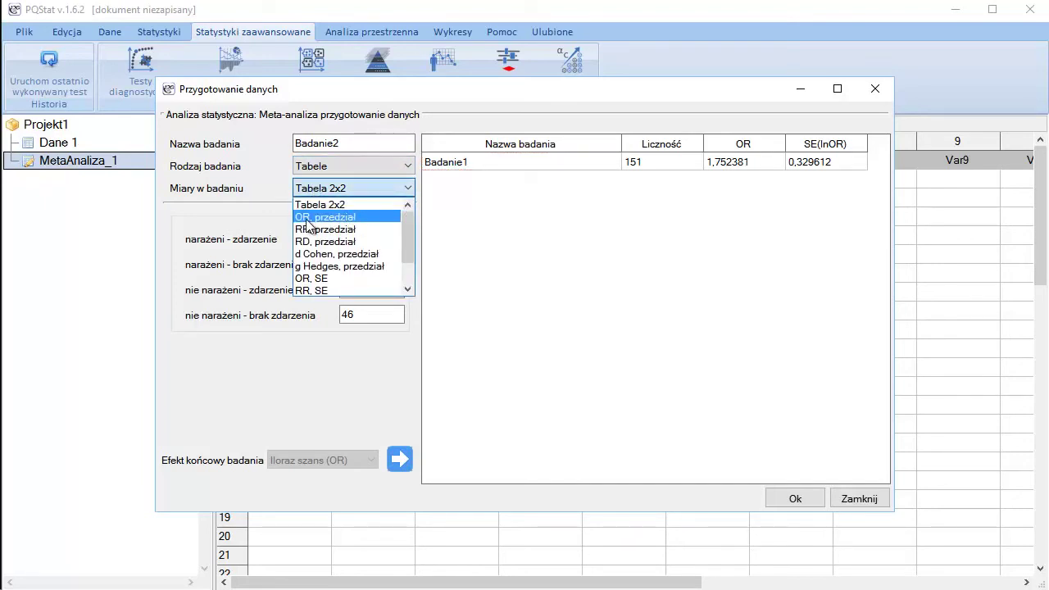
pyautogui.click(307, 219)
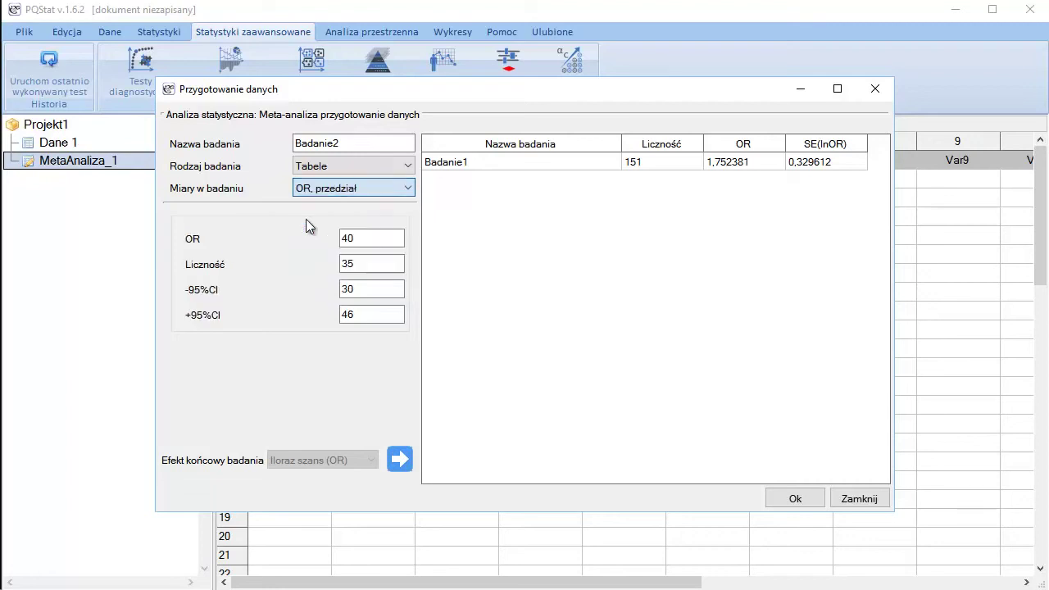
pyautogui.moveTo(365, 242); pyautogui.dragTo(323, 247)
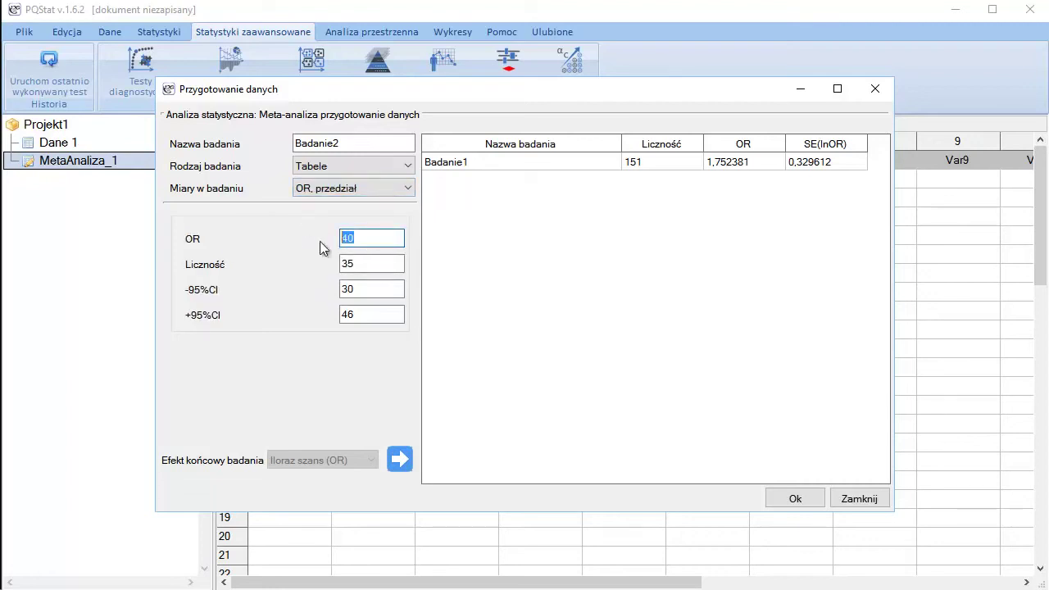
pyautogui.write('0,9')
pyautogui.press('Tab')
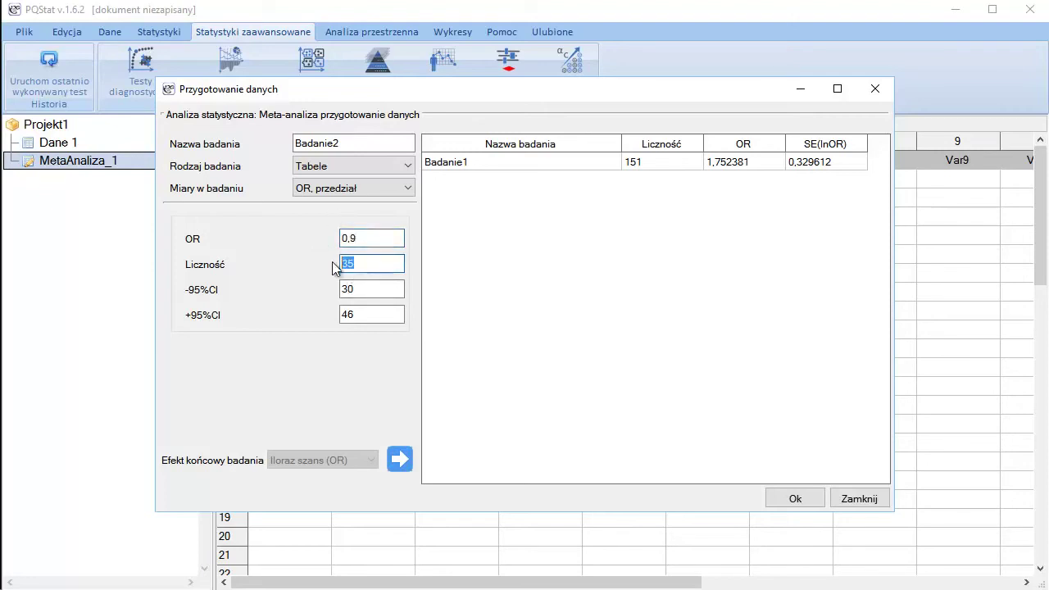
# Set Badanie2's 95% confidence limits to 0,7 and 1,3, and add the study to the list.
pyautogui.moveTo(370, 289); pyautogui.dragTo(332, 288)
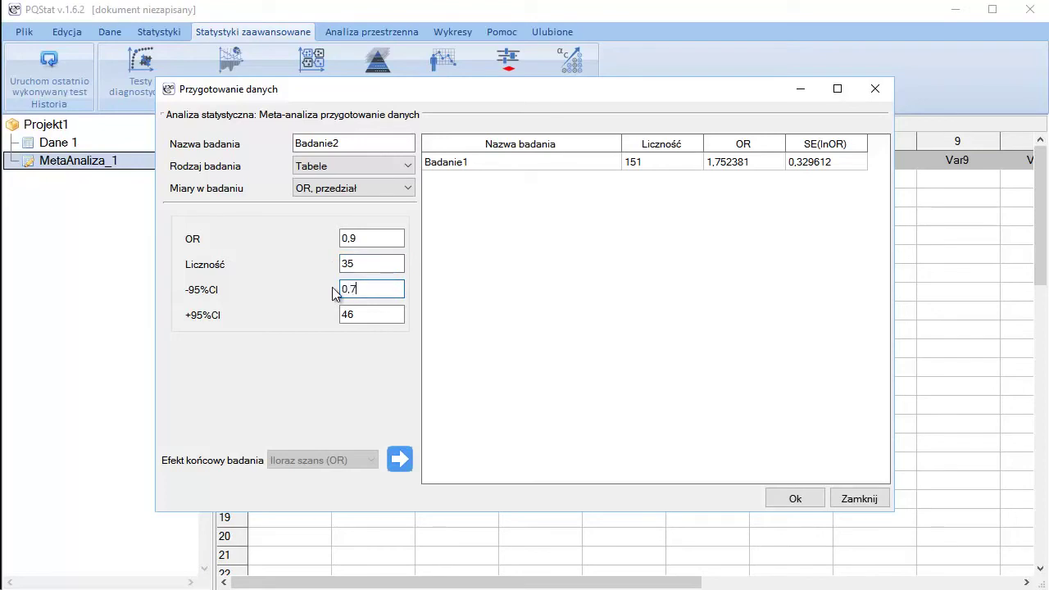
pyautogui.write('0,7')
pyautogui.moveTo(357, 314); pyautogui.dragTo(343, 315)
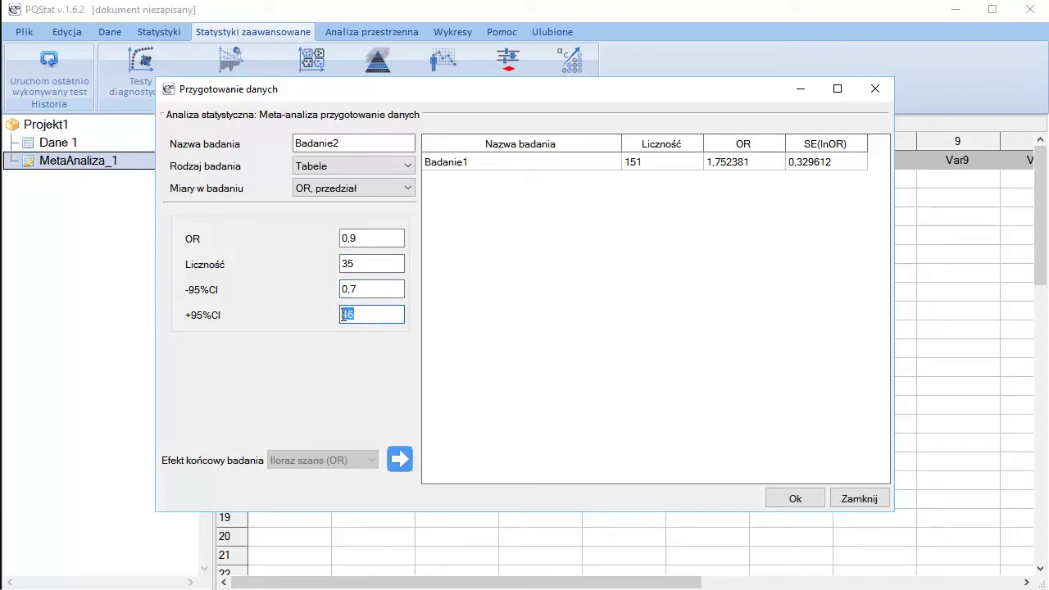
pyautogui.write('1,3')
pyautogui.click(399, 464)
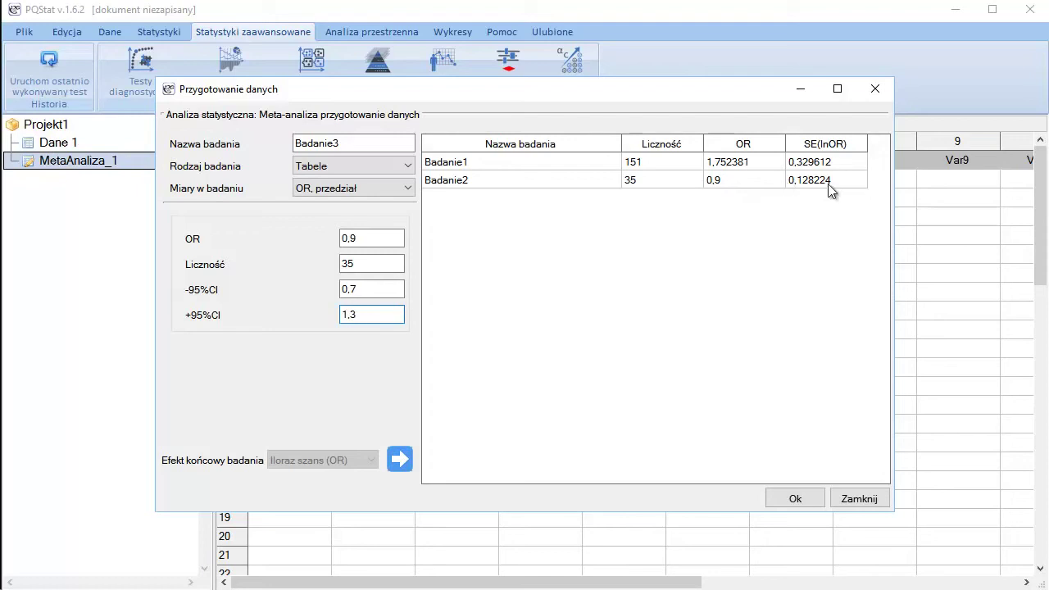
# Switch Badanie3's measures to d Cohen, SE and set its Liczność to 78, keeping d Cohen 0,9 and SE 0,7.
pyautogui.click(349, 190)
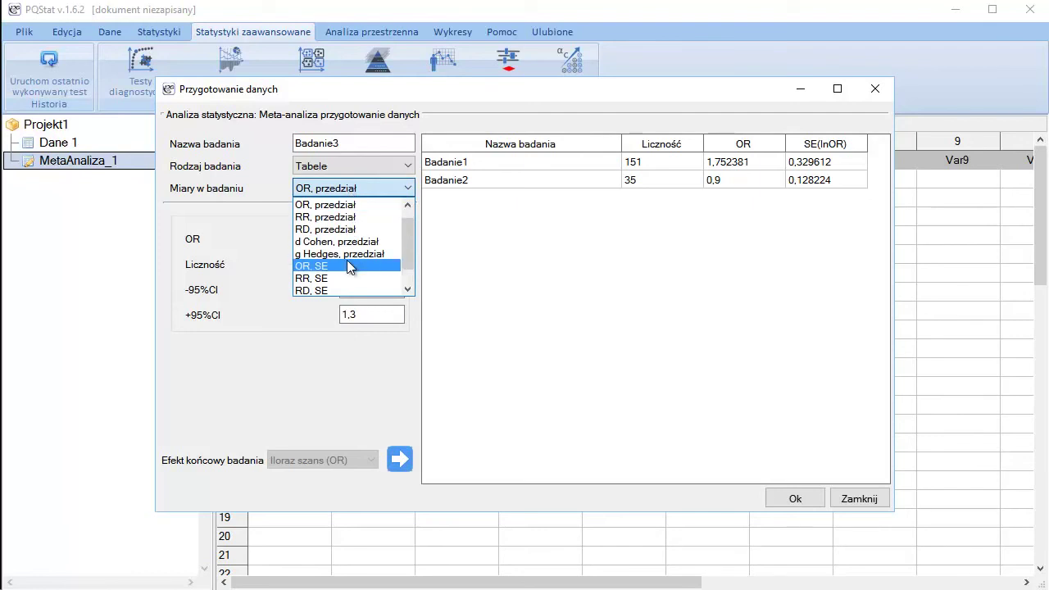
pyautogui.scroll(-1, 348, 270)
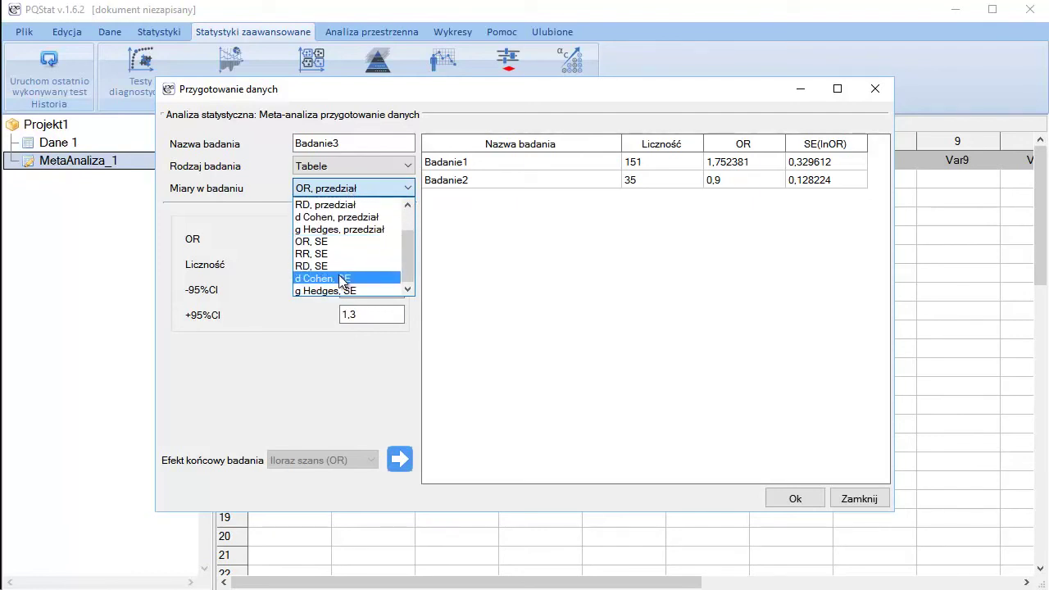
pyautogui.click(342, 279)
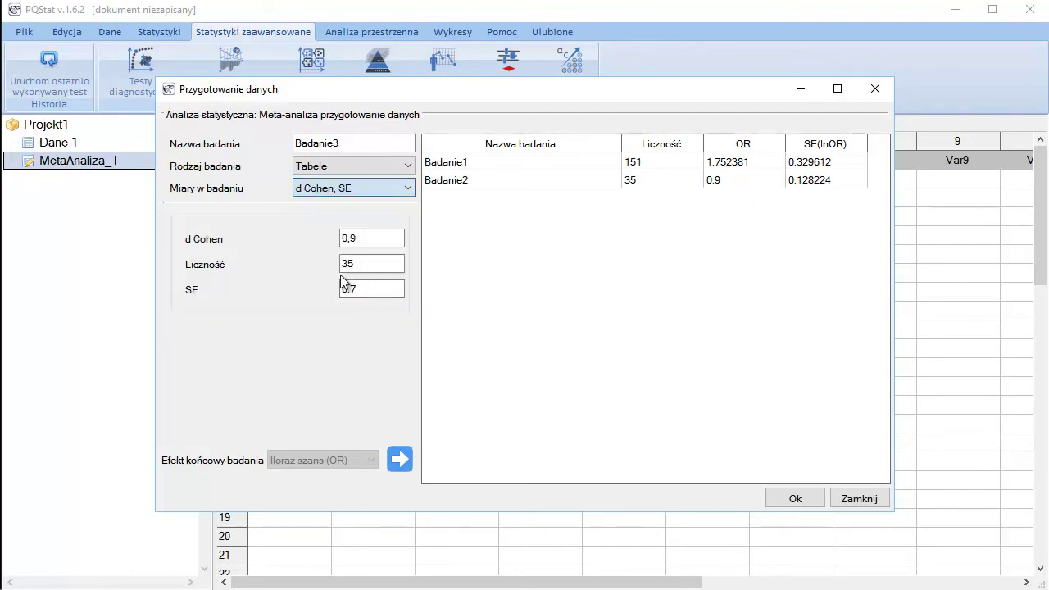
pyautogui.click(365, 240)
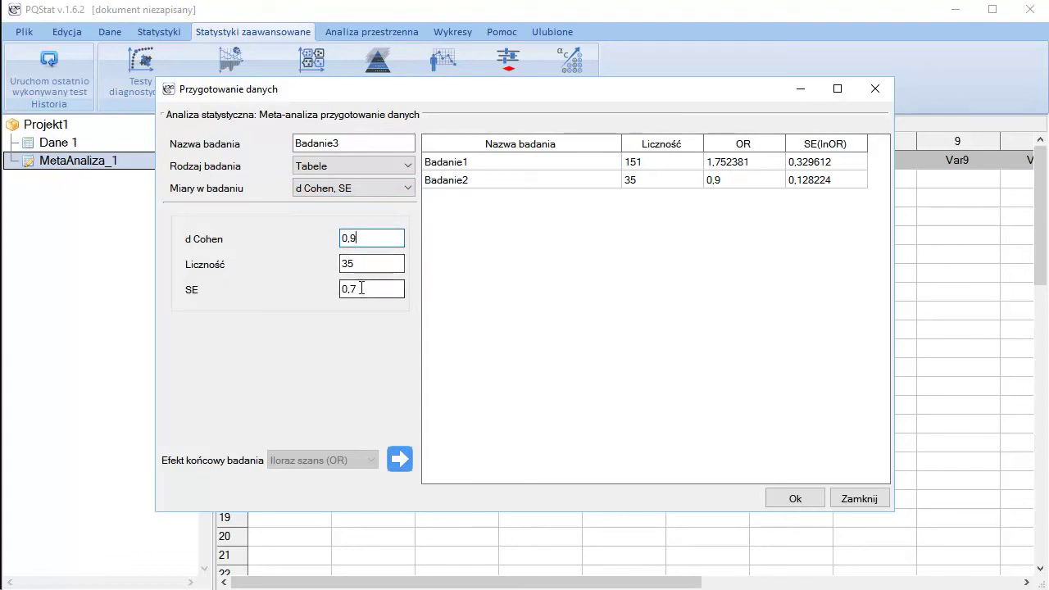
pyautogui.moveTo(361, 288); pyautogui.dragTo(340, 288)
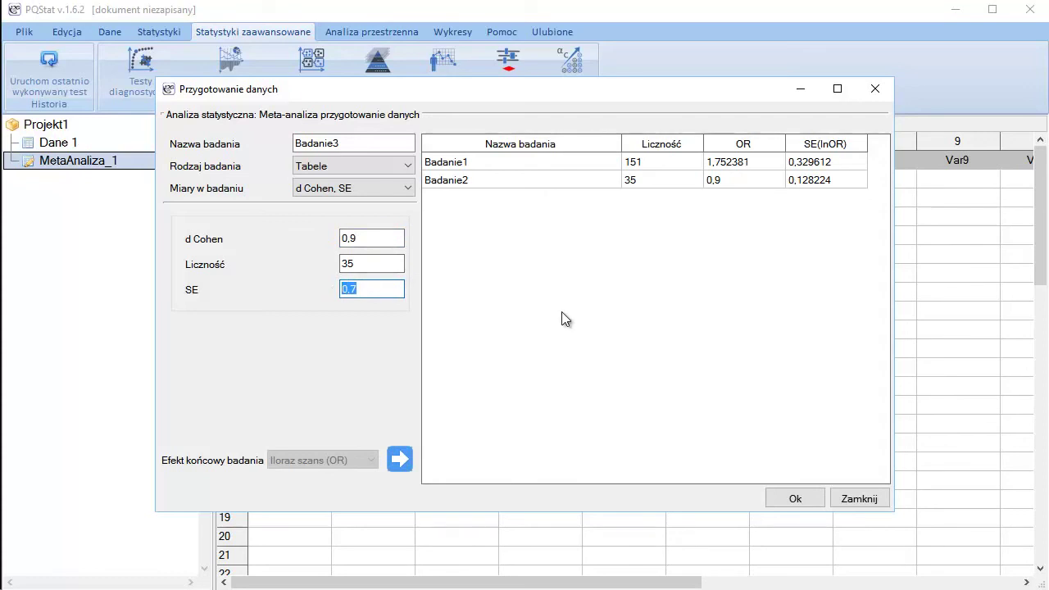
pyautogui.moveTo(363, 264); pyautogui.dragTo(322, 264)
pyautogui.write('78')
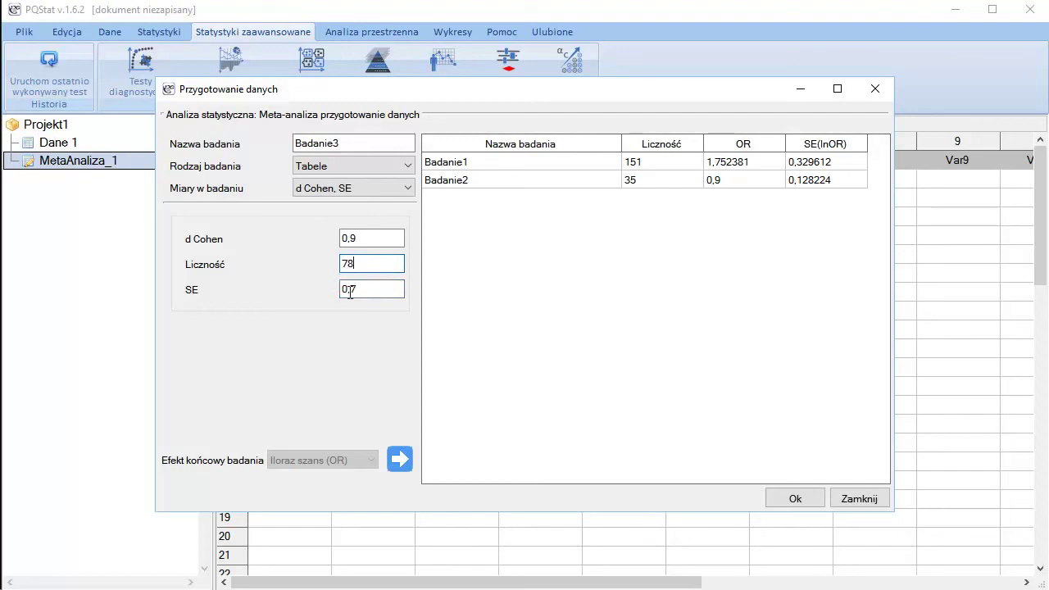
# Add Badanie3 to the study list and output the prepared odds-ratio studies to a new data sheet.
pyautogui.click(400, 460)
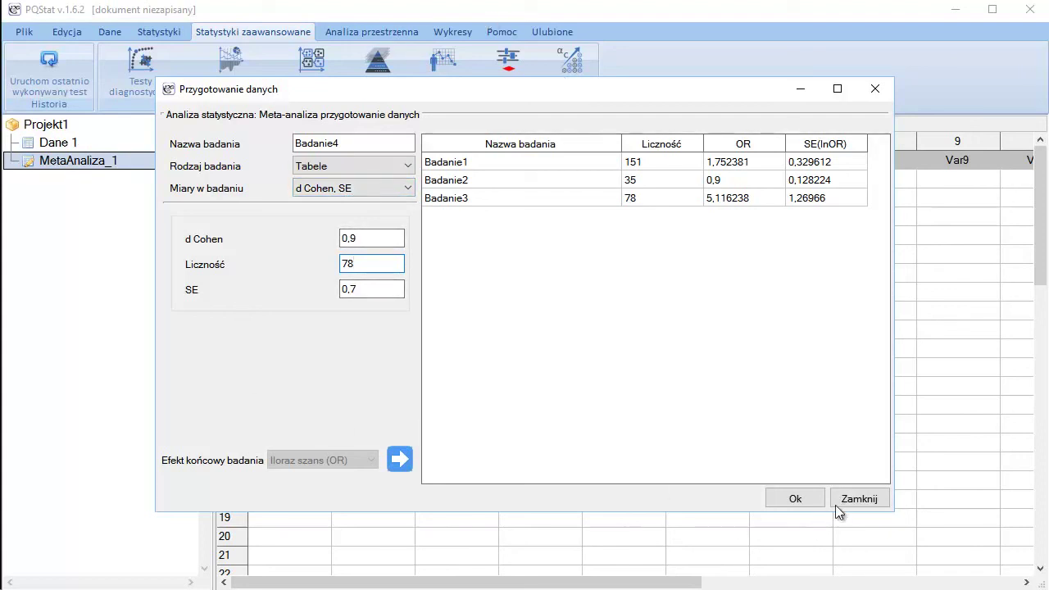
pyautogui.click(794, 500)
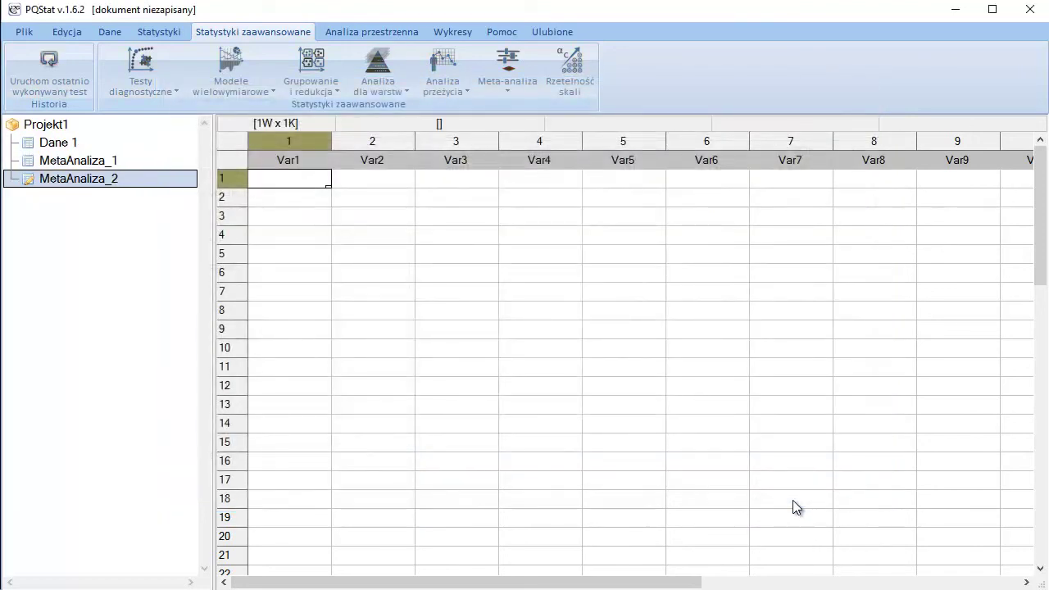